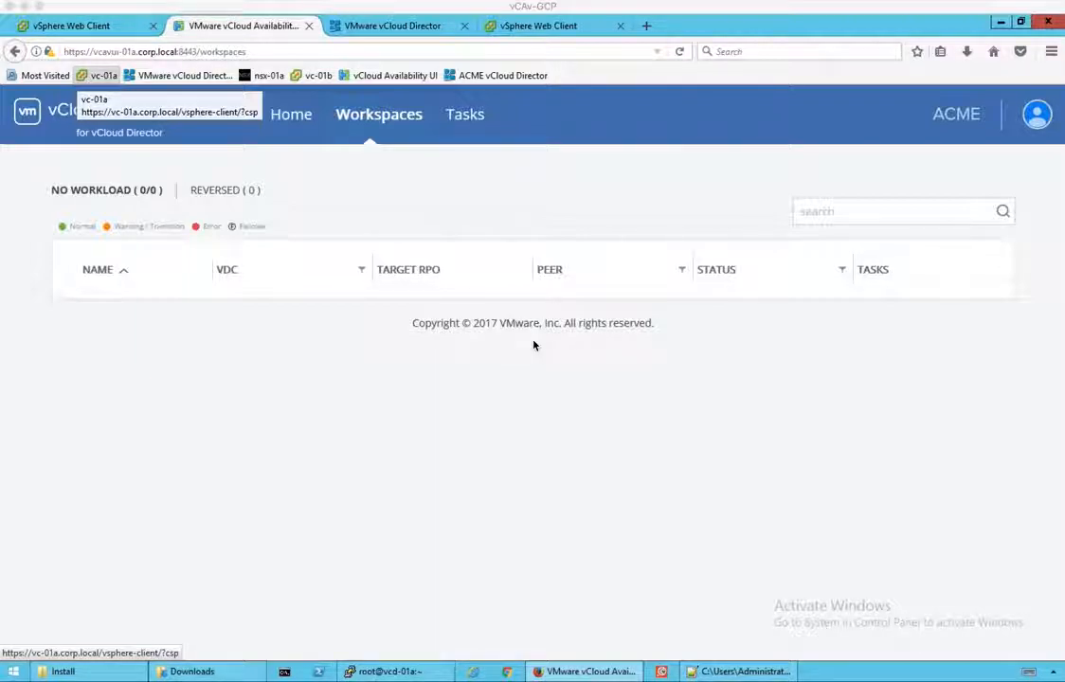
Step: Check the vCloud Availability Workspaces, Home and Tasks views, then switch to vCloud Director's vApps list
{"action": "left_click", "coordinate": [134, 25]}
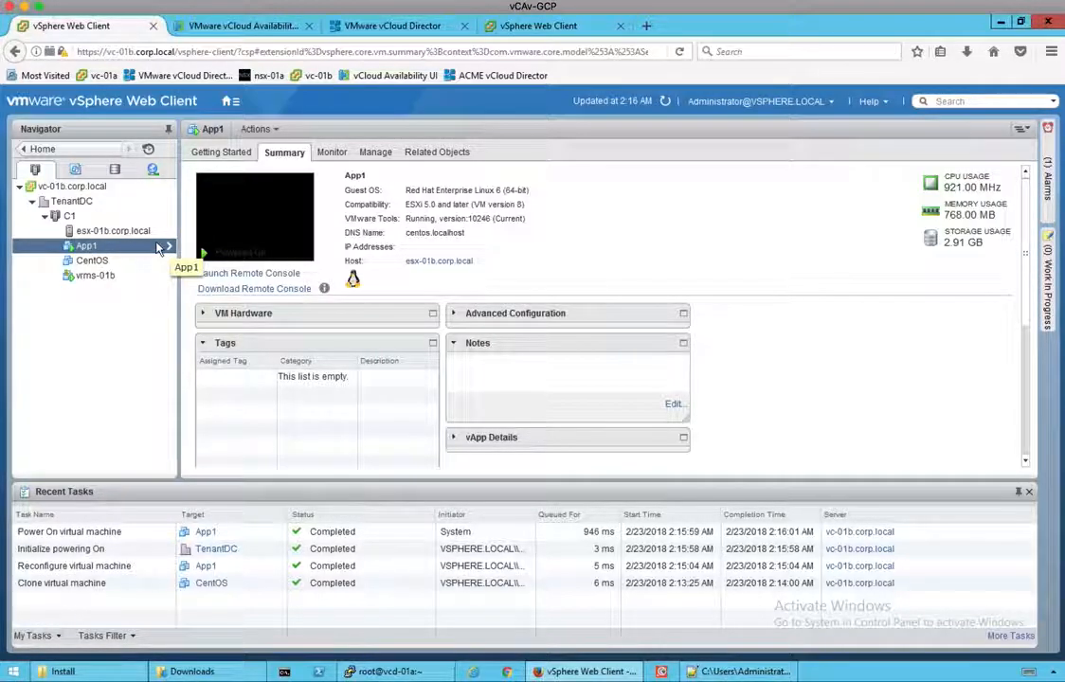
{"action": "left_click", "coordinate": [241, 28]}
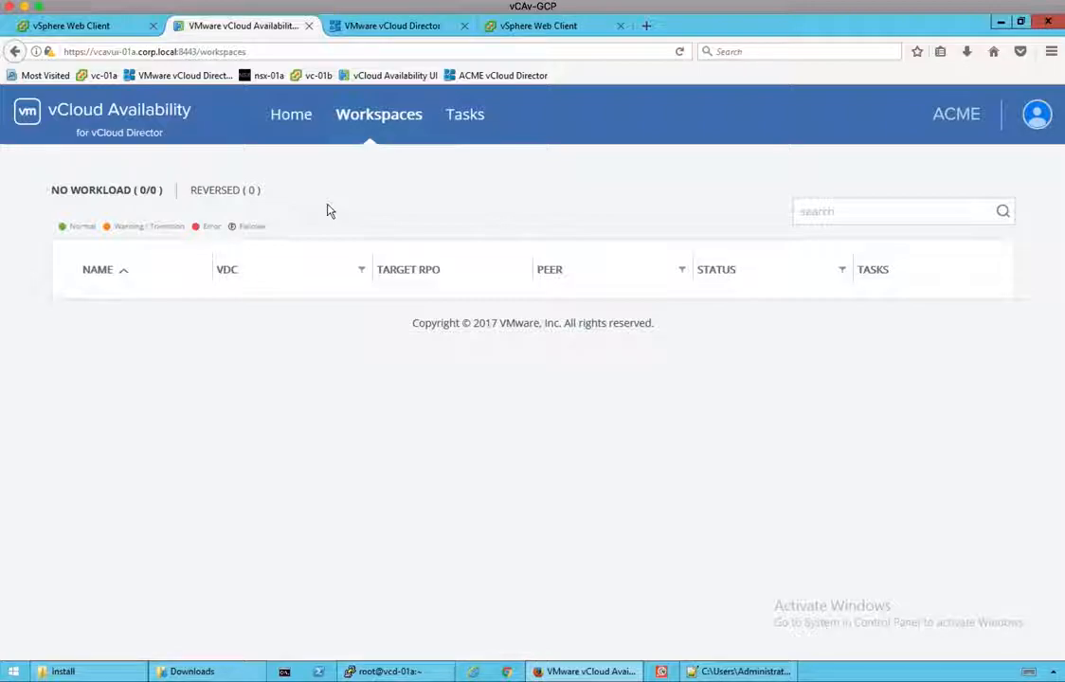
{"action": "left_click", "coordinate": [300, 120]}
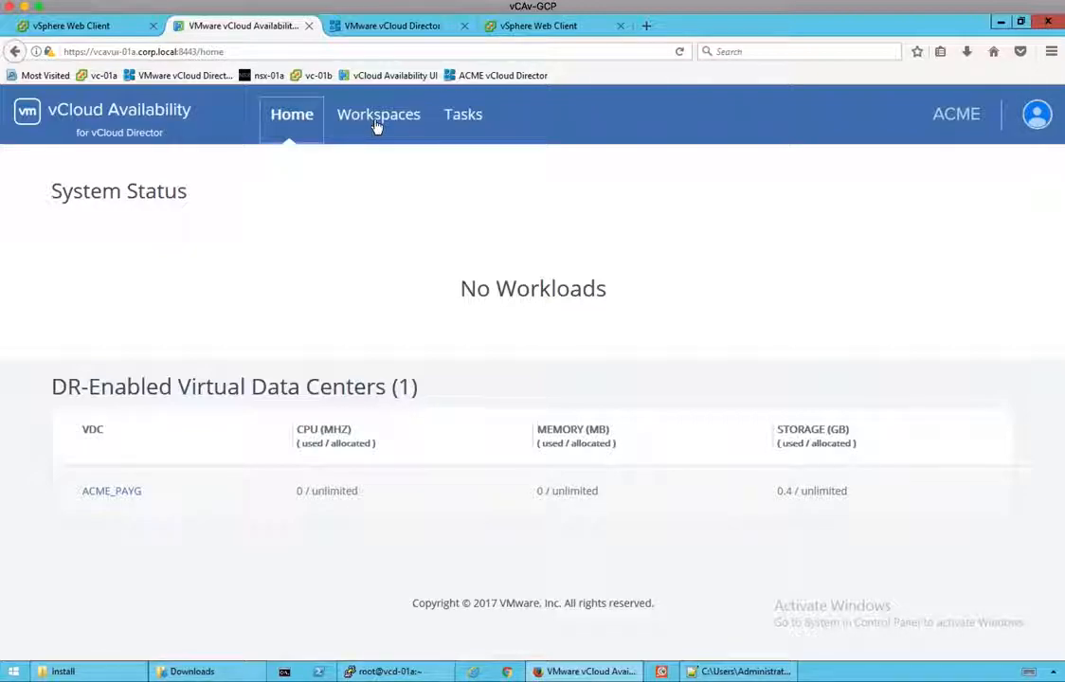
{"action": "left_click", "coordinate": [428, 134]}
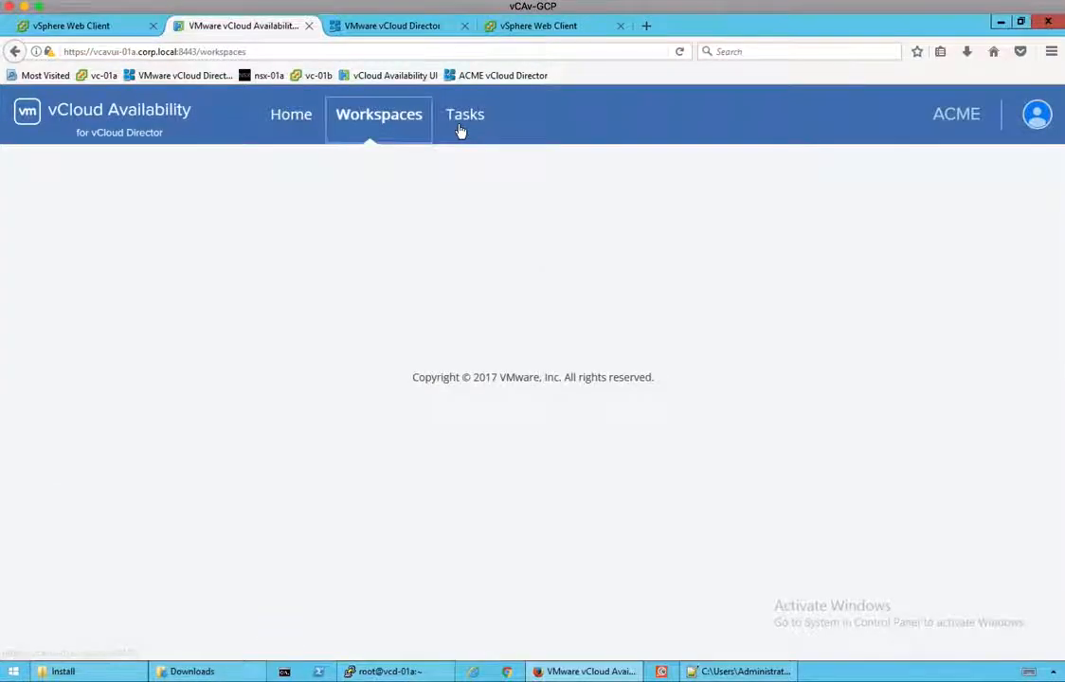
{"action": "left_click", "coordinate": [460, 129]}
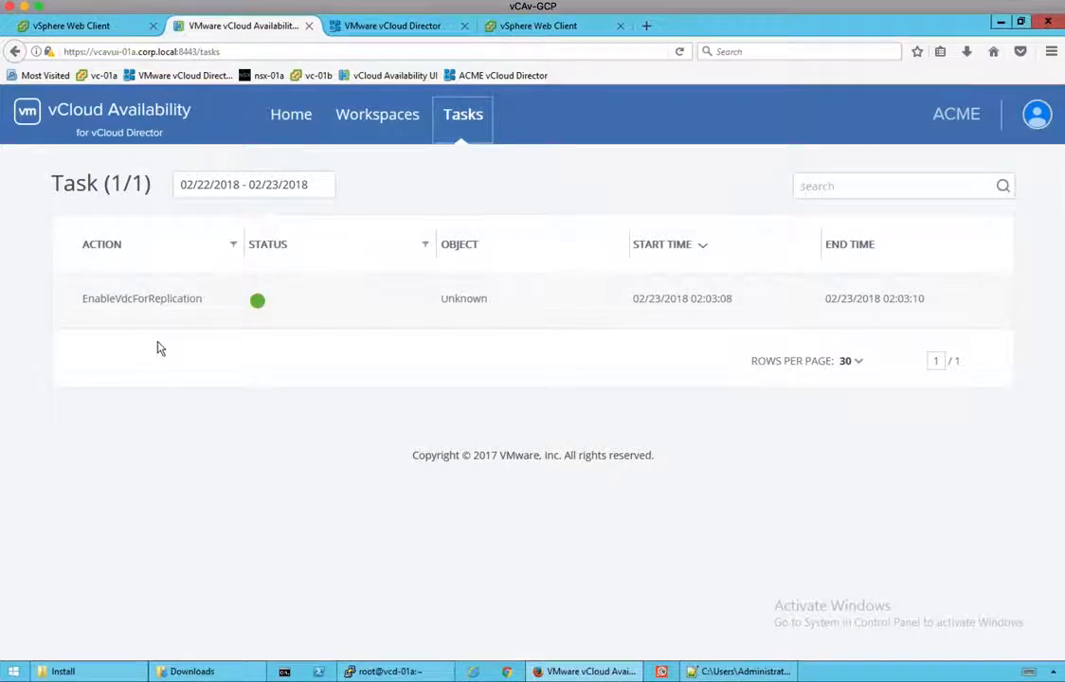
{"action": "left_click", "coordinate": [403, 27]}
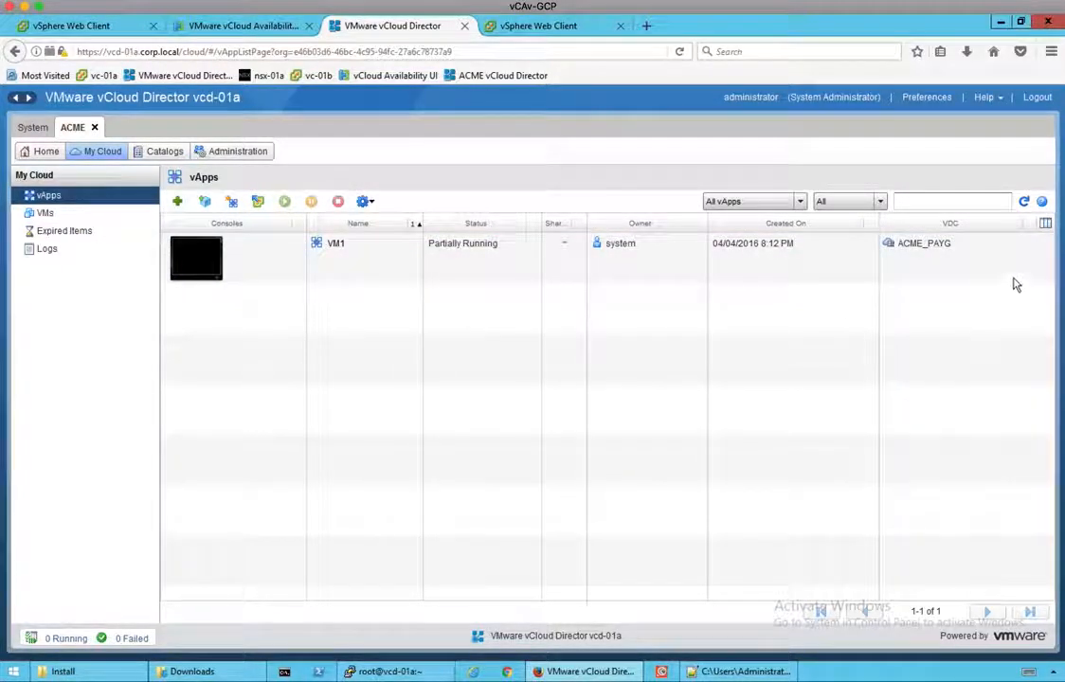
Step: Show App1's summary in the vc-01b.corp.local client and open the Home navigation list
{"action": "left_click", "coordinate": [555, 29]}
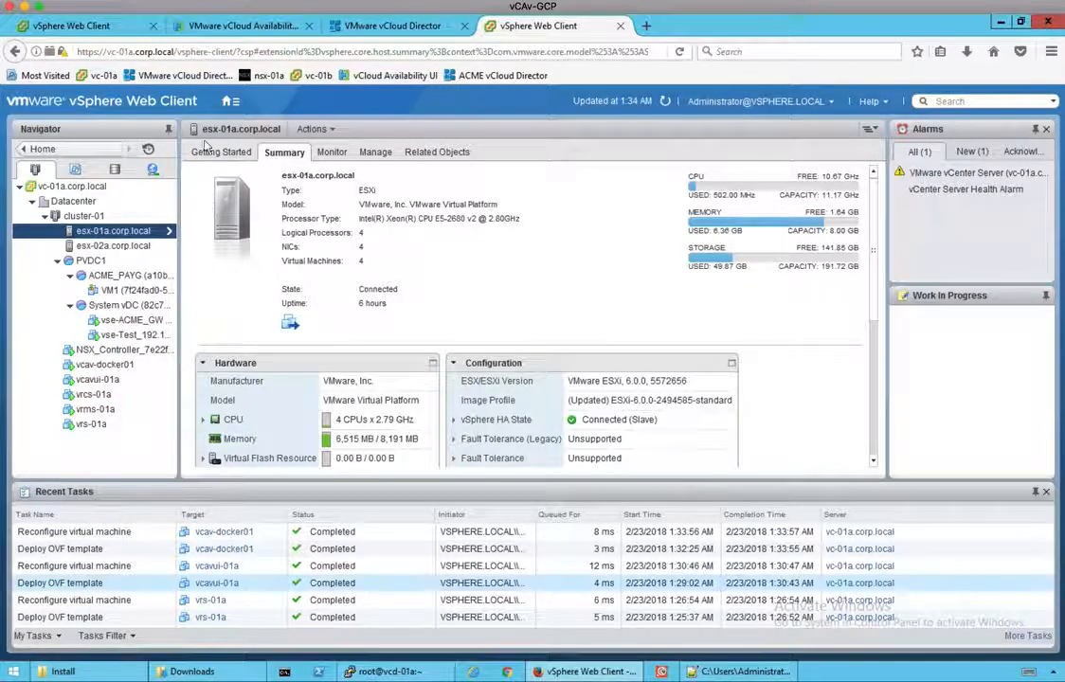
{"action": "left_click", "coordinate": [121, 31]}
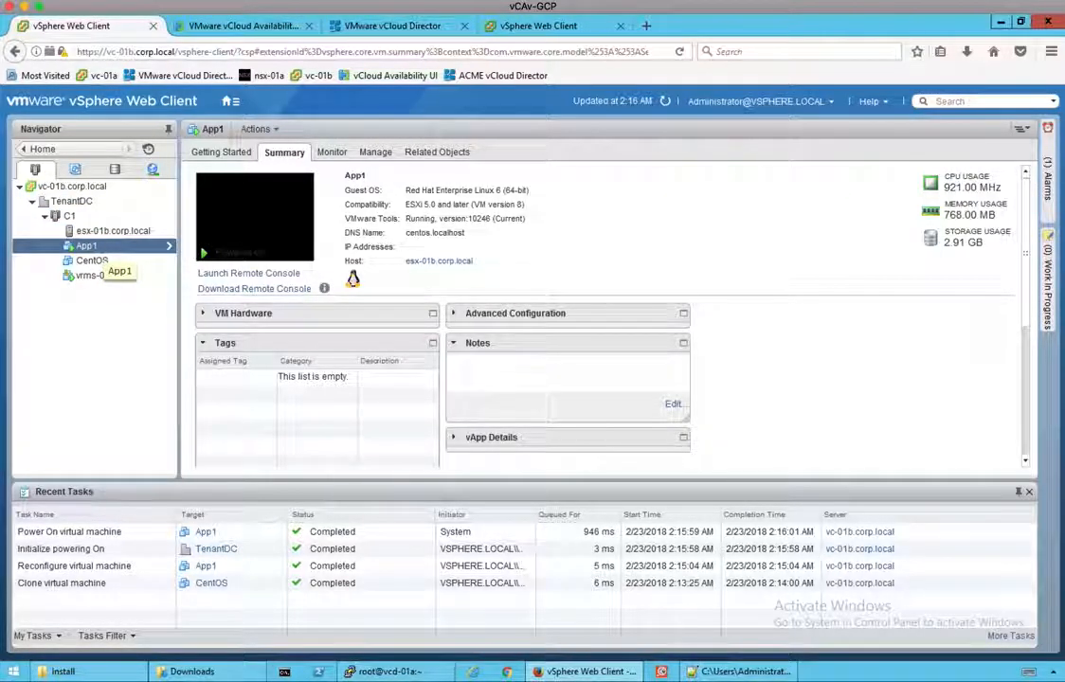
{"action": "right_click", "coordinate": [94, 248]}
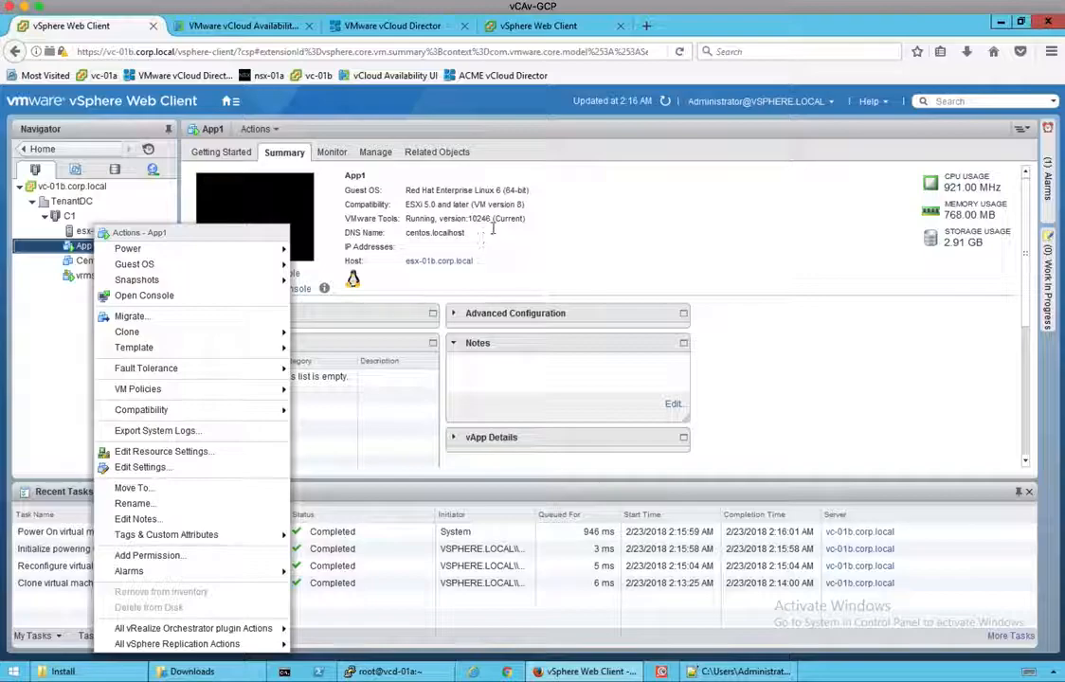
{"action": "key", "text": "Escape"}
{"action": "left_click", "coordinate": [230, 101]}
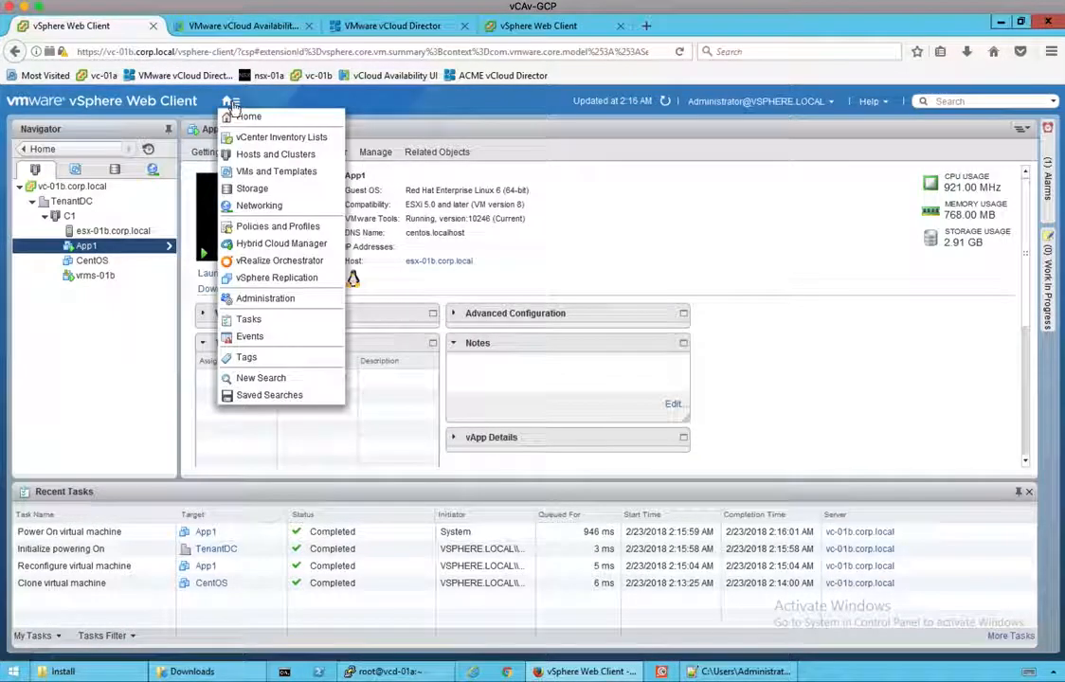
Step: From vc-01b.corp.local's vSphere Replication Target Sites, launch the Connect to a Cloud Provider wizard
{"action": "left_click", "coordinate": [286, 279]}
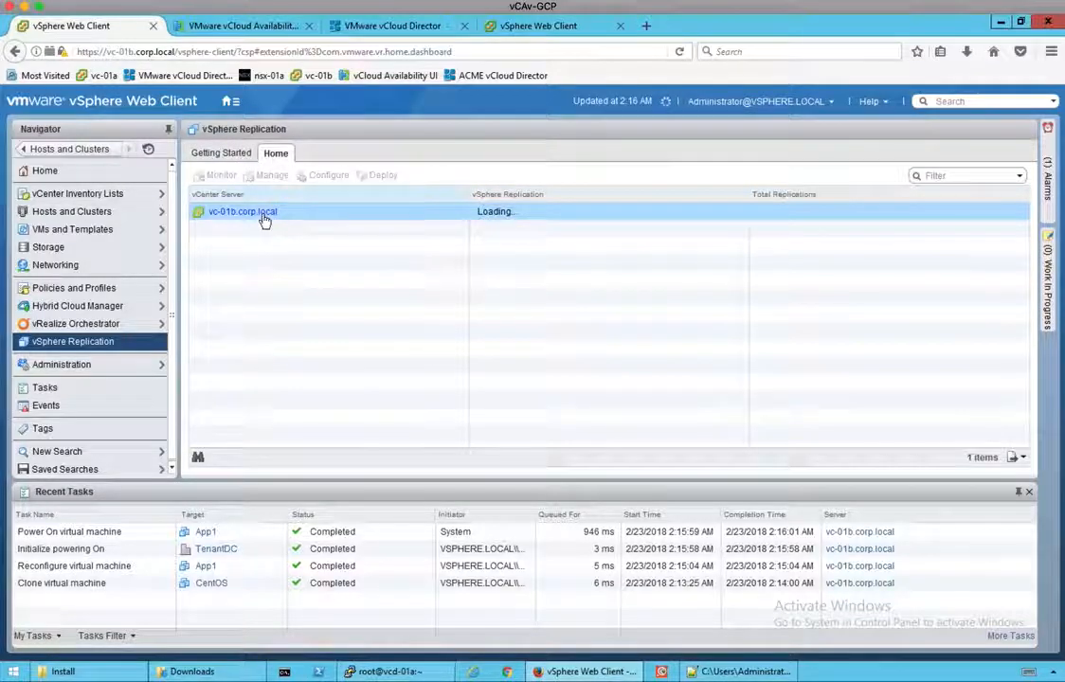
{"action": "left_click", "coordinate": [266, 217]}
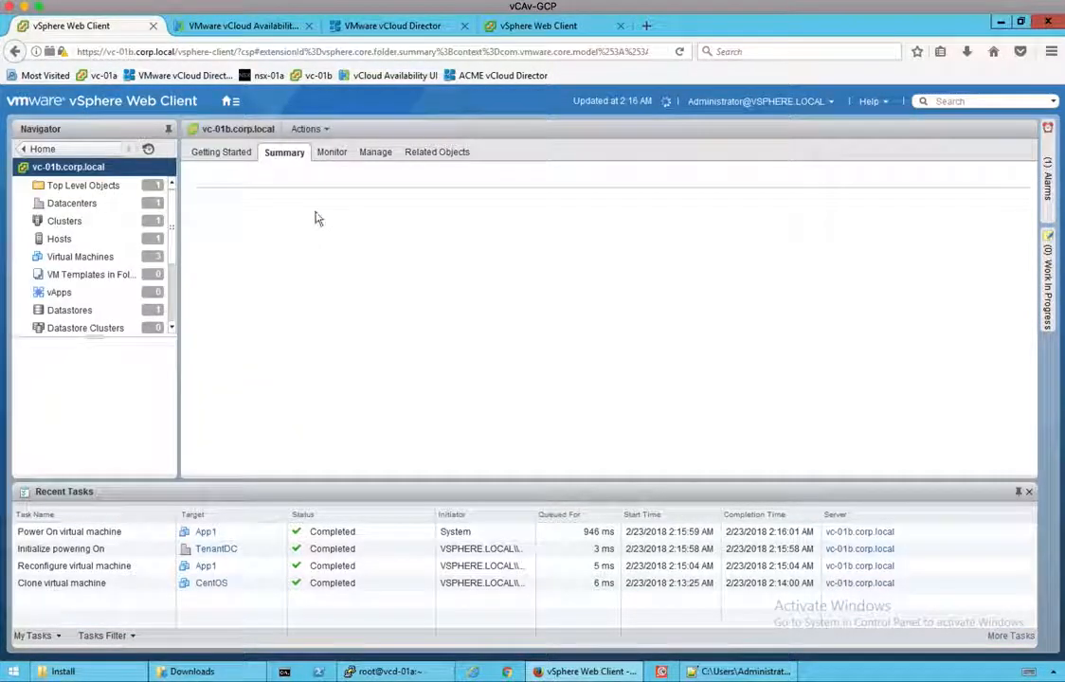
{"action": "left_click", "coordinate": [373, 154]}
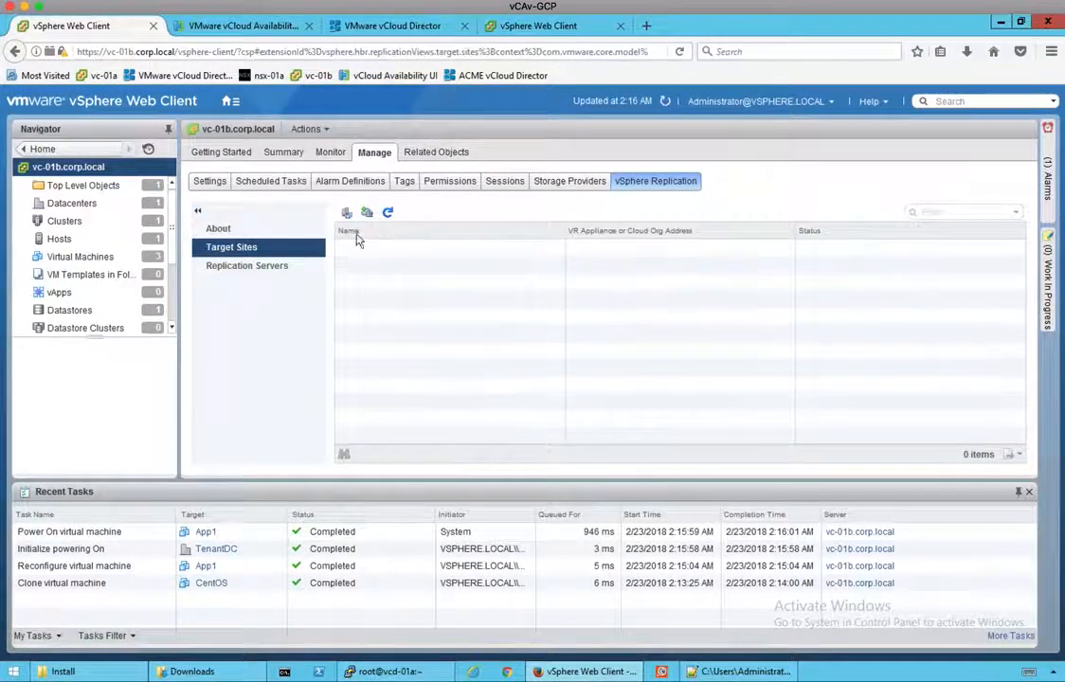
{"action": "left_click", "coordinate": [365, 213]}
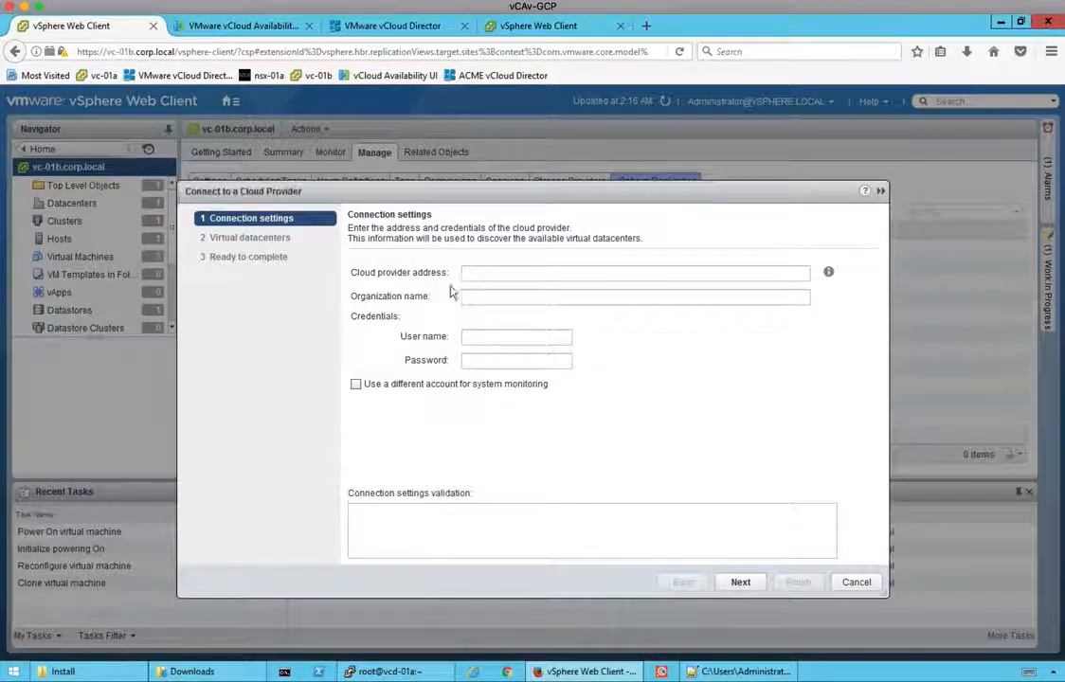
Step: Enter provider address vcd-01a.corp.local, organization acme, and the tenant admin user name and password
{"action": "left_click", "coordinate": [483, 274]}
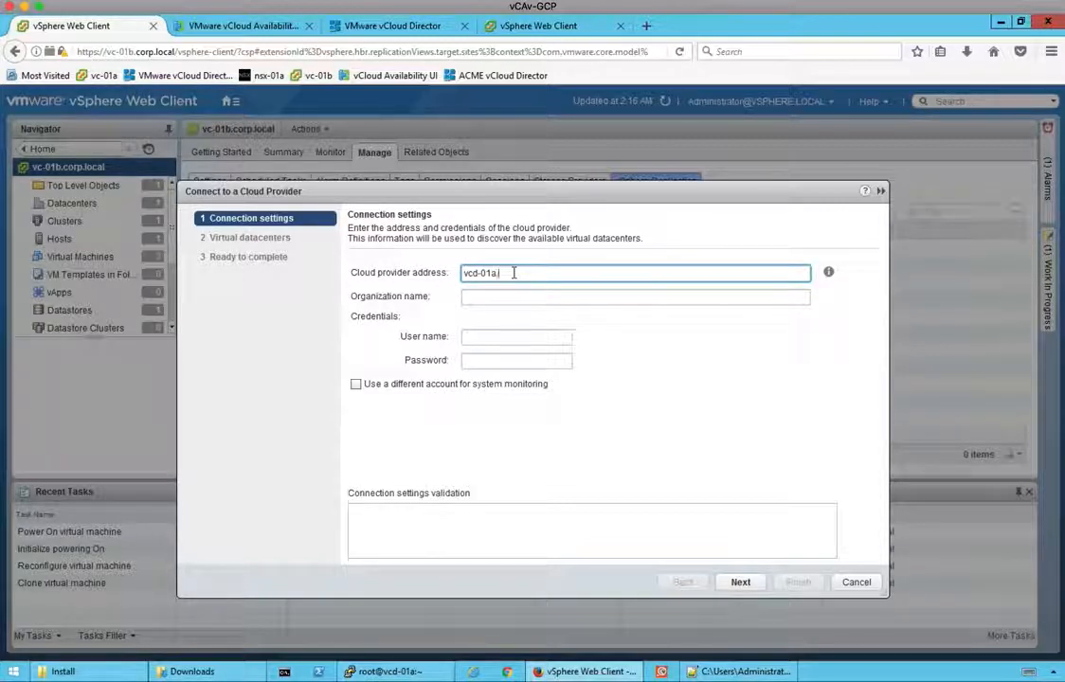
{"action": "type", "text": "rp.local"}
{"action": "left_click", "coordinate": [505, 298]}
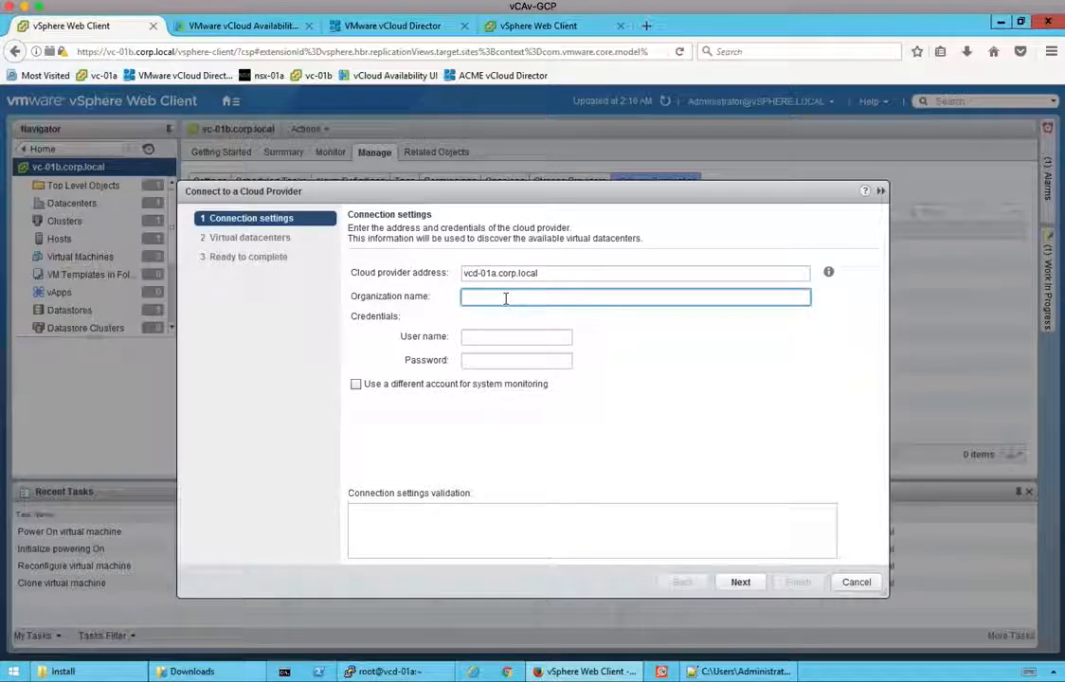
{"action": "type", "text": "acme"}
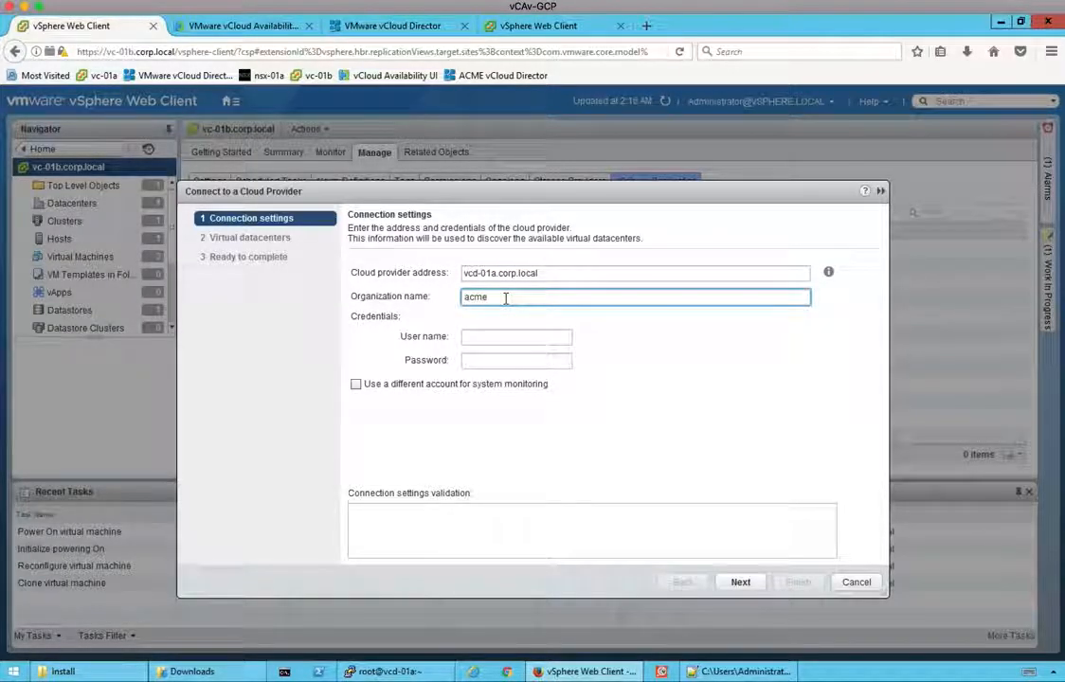
{"action": "key", "text": "Tab"}
{"action": "type", "text": "acmeadmin"}
{"action": "key", "text": "Tab"}
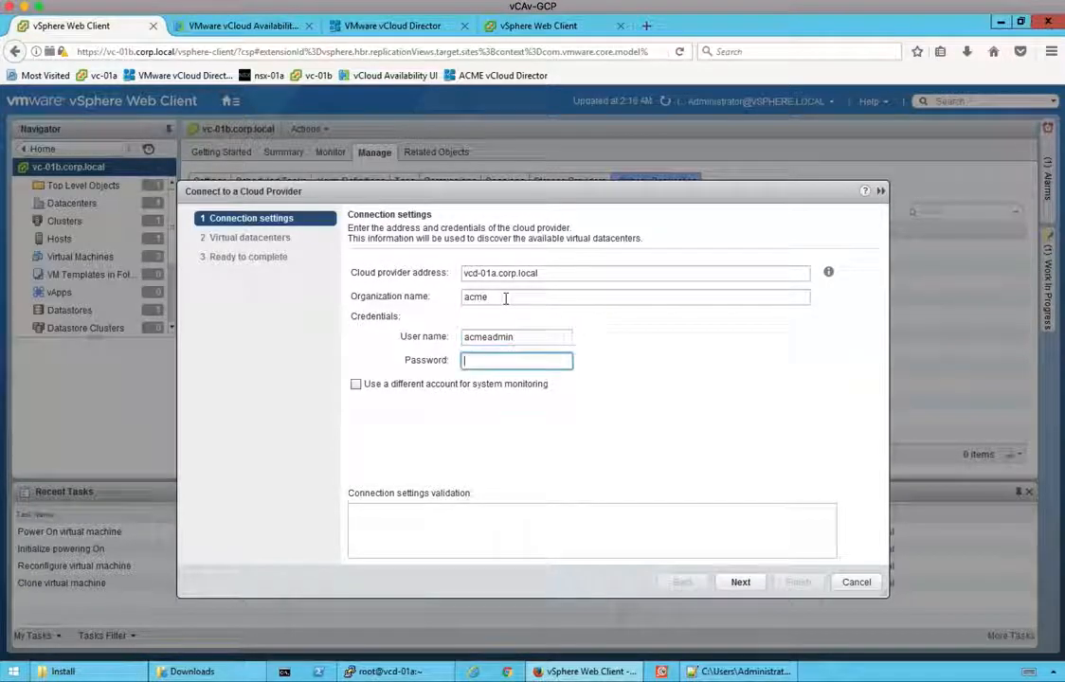
{"action": "type", "text": "VMware1!"}
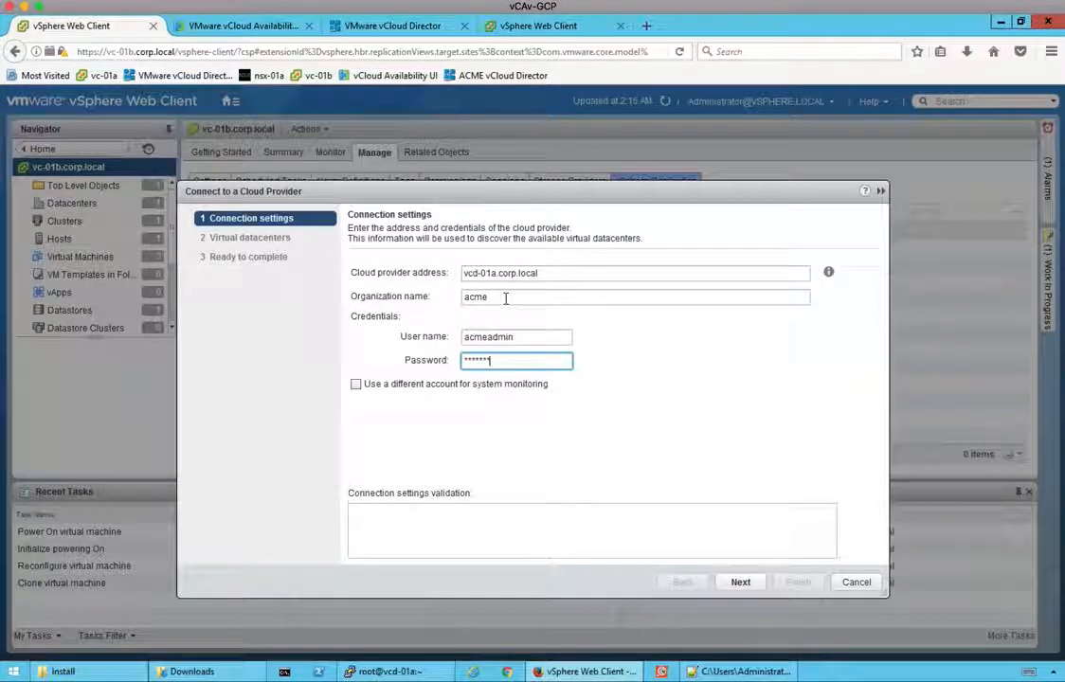
Step: Select ACME_PAYG as the virtual datacenter and finish the connection wizard
{"action": "left_click", "coordinate": [740, 583]}
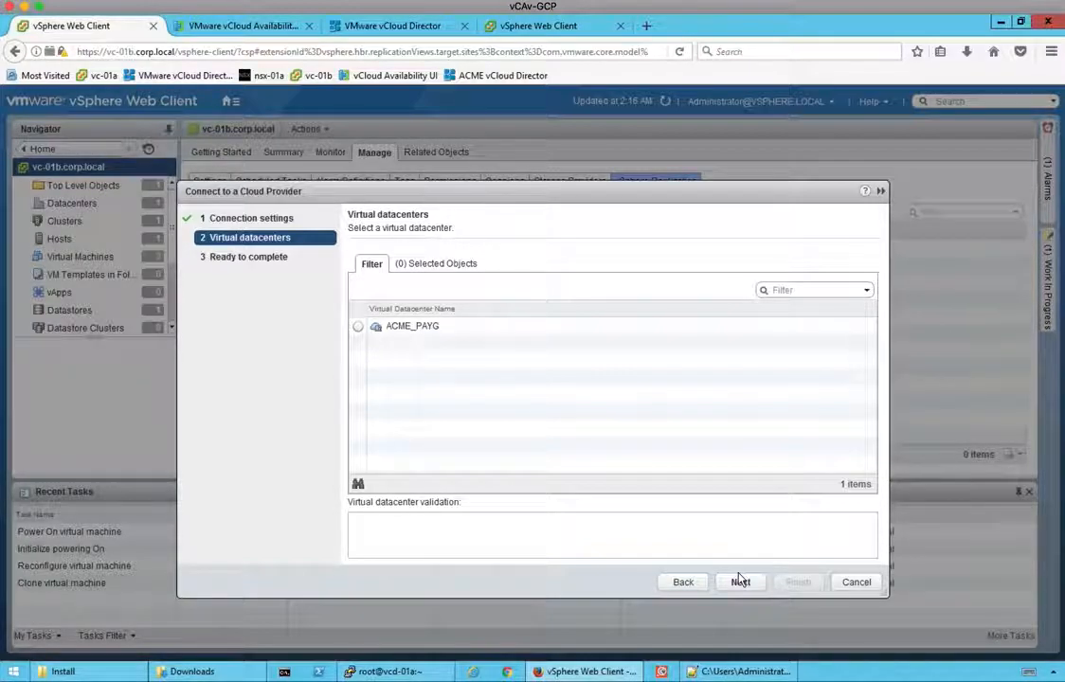
{"action": "left_click", "coordinate": [359, 327]}
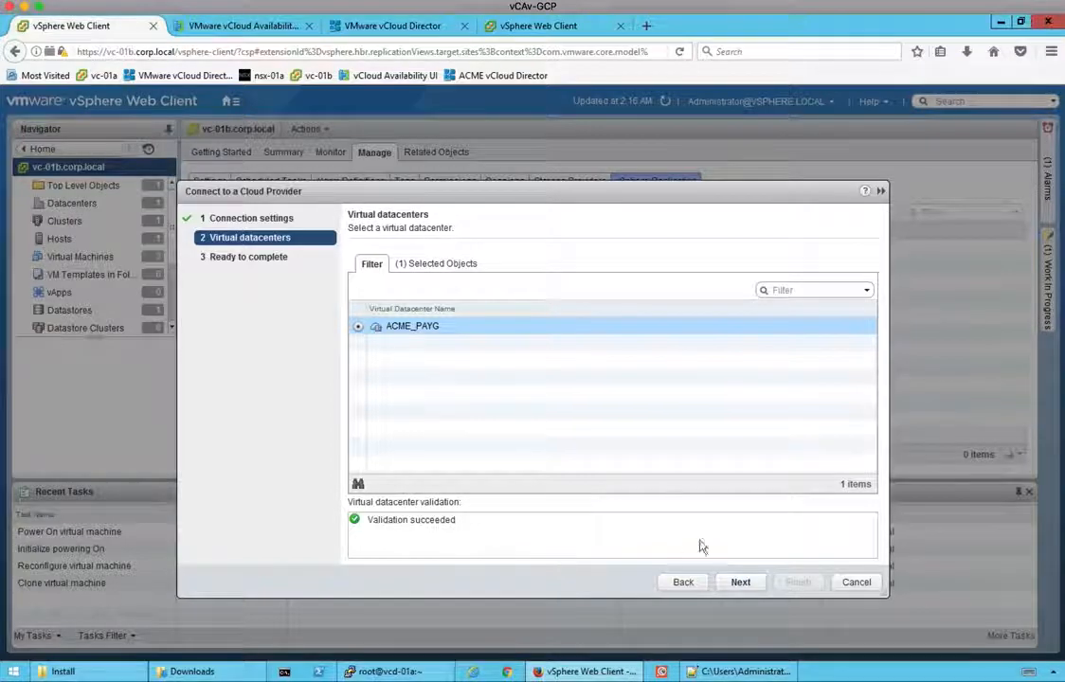
{"action": "left_click", "coordinate": [741, 583]}
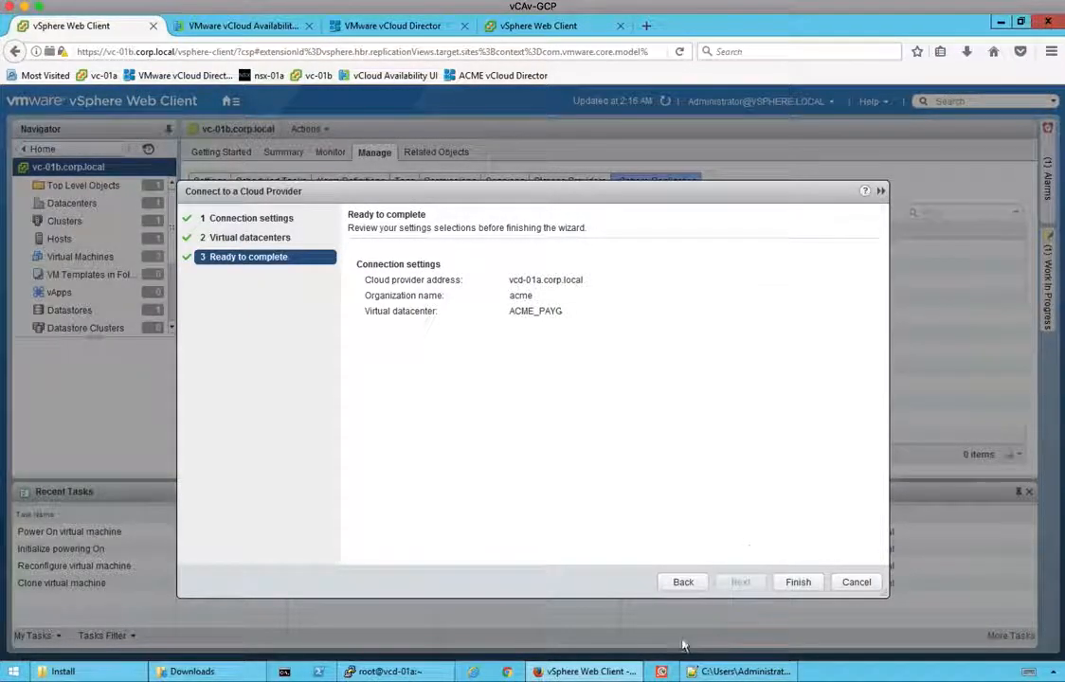
{"action": "left_click", "coordinate": [799, 583]}
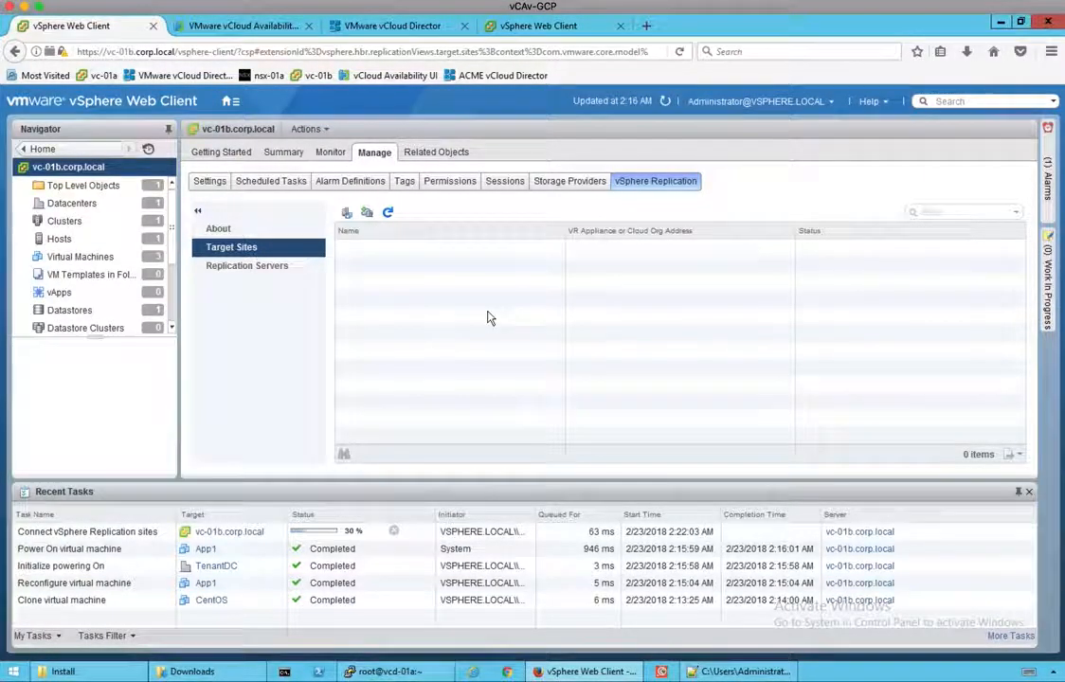
Step: Wait for the site connection task to complete, then select and right-click the ACME_PAYG target site
{"action": "left_click", "coordinate": [133, 532]}
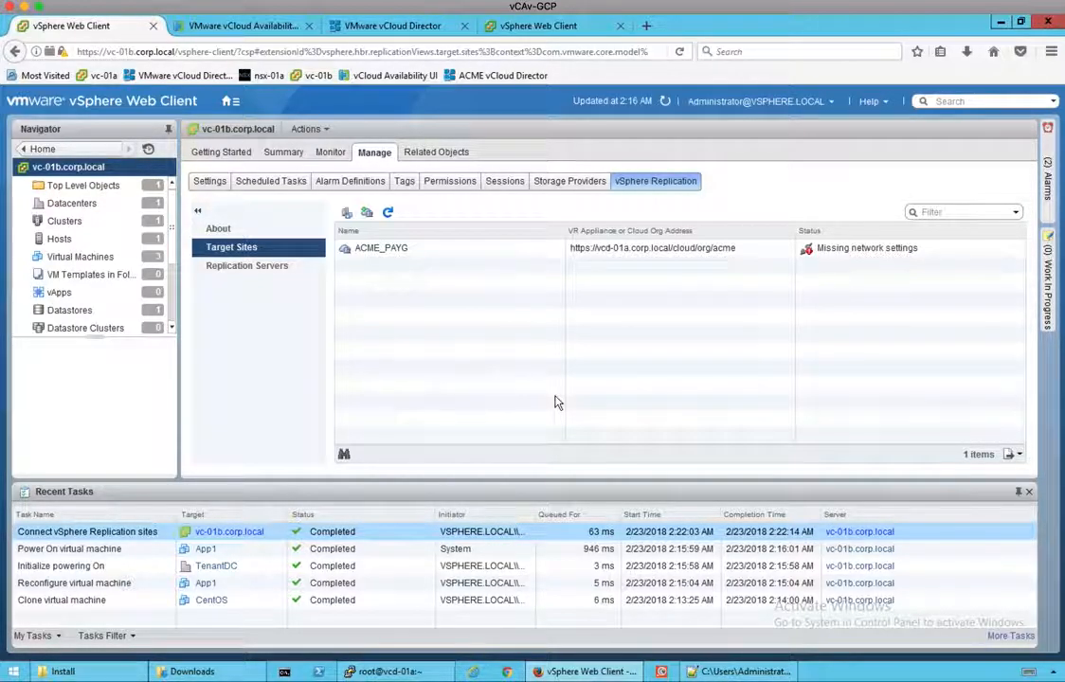
{"action": "left_click", "coordinate": [862, 254]}
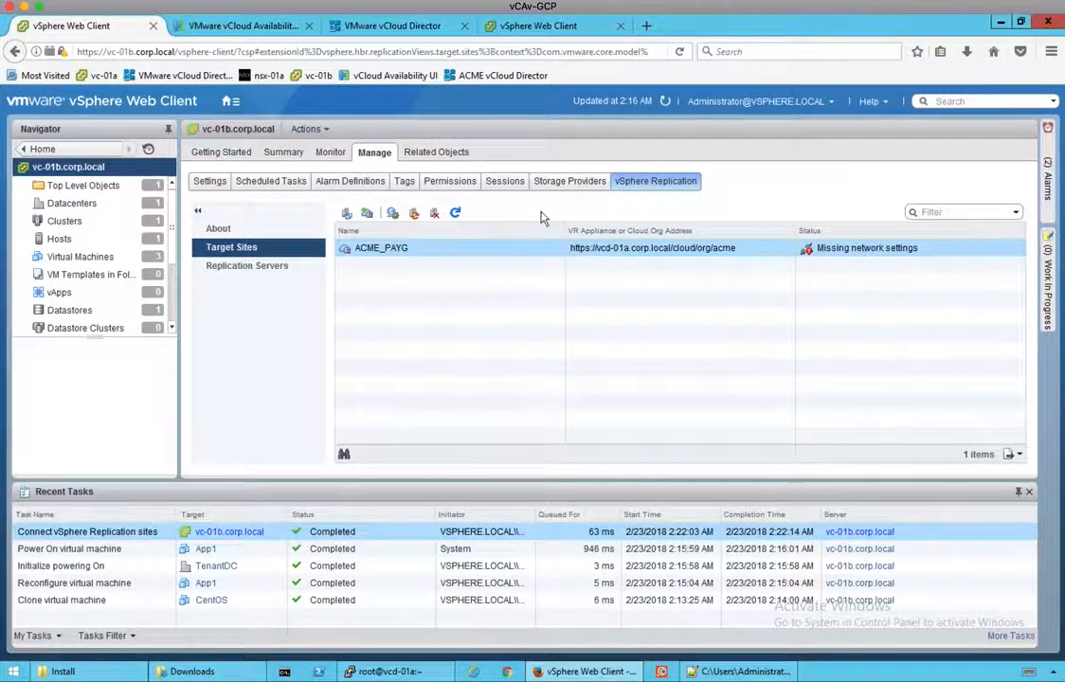
{"action": "right_click", "coordinate": [524, 248]}
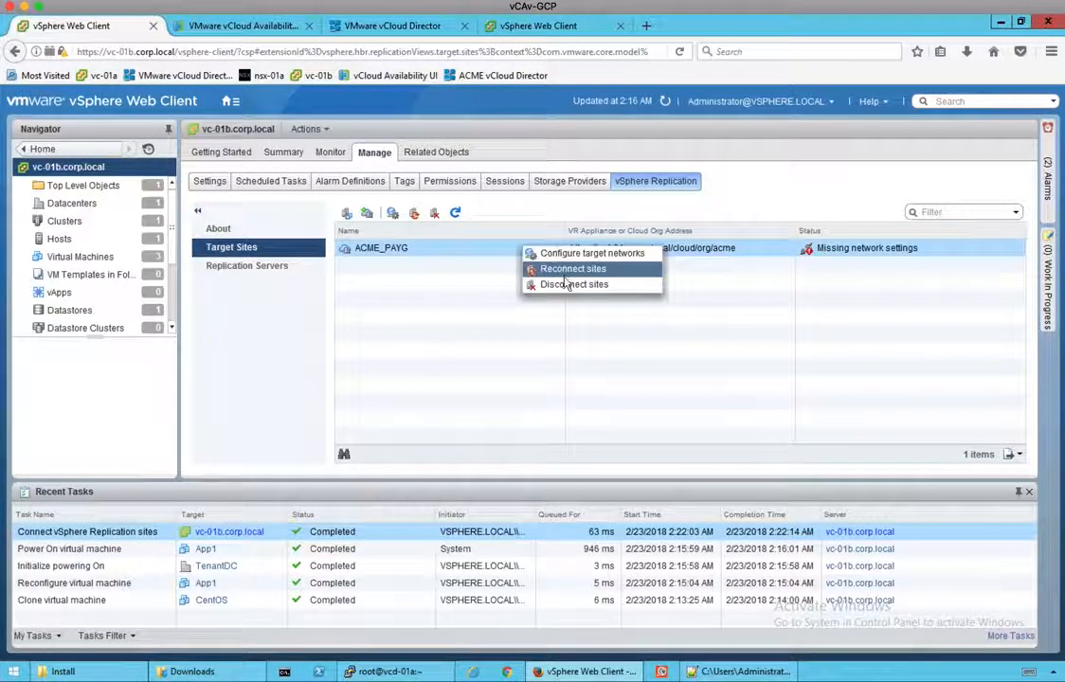
Step: Set ACME_PAYG's recovery network to Prod_192.168.210.0 and test network to Test_192.168.210.0
{"action": "left_click", "coordinate": [571, 256]}
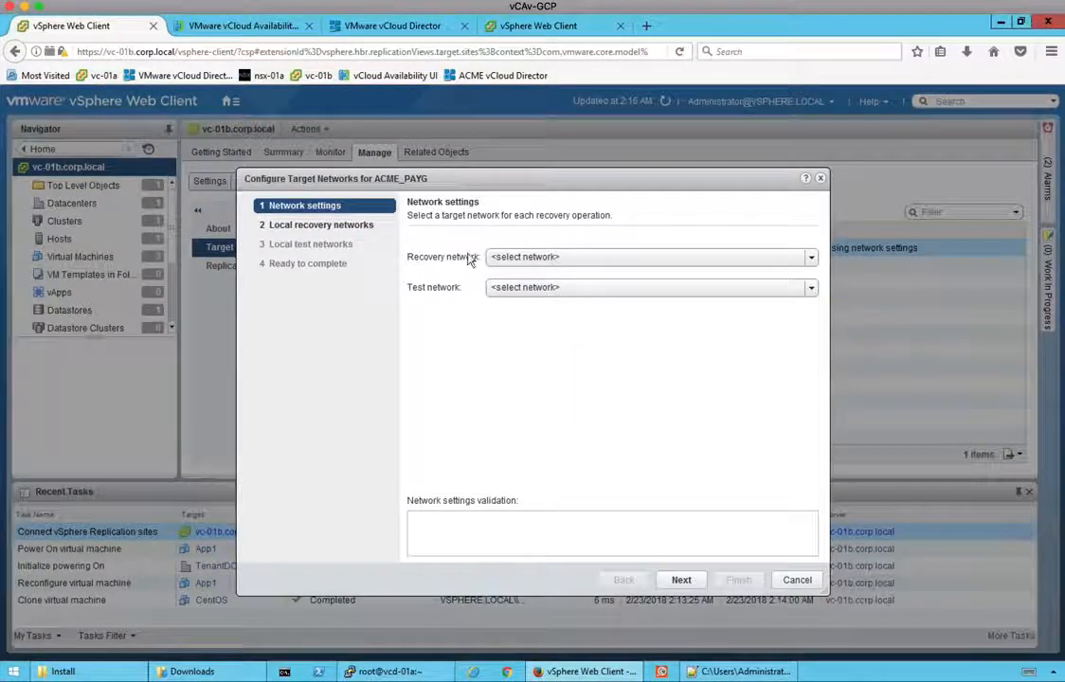
{"action": "left_click", "coordinate": [555, 258]}
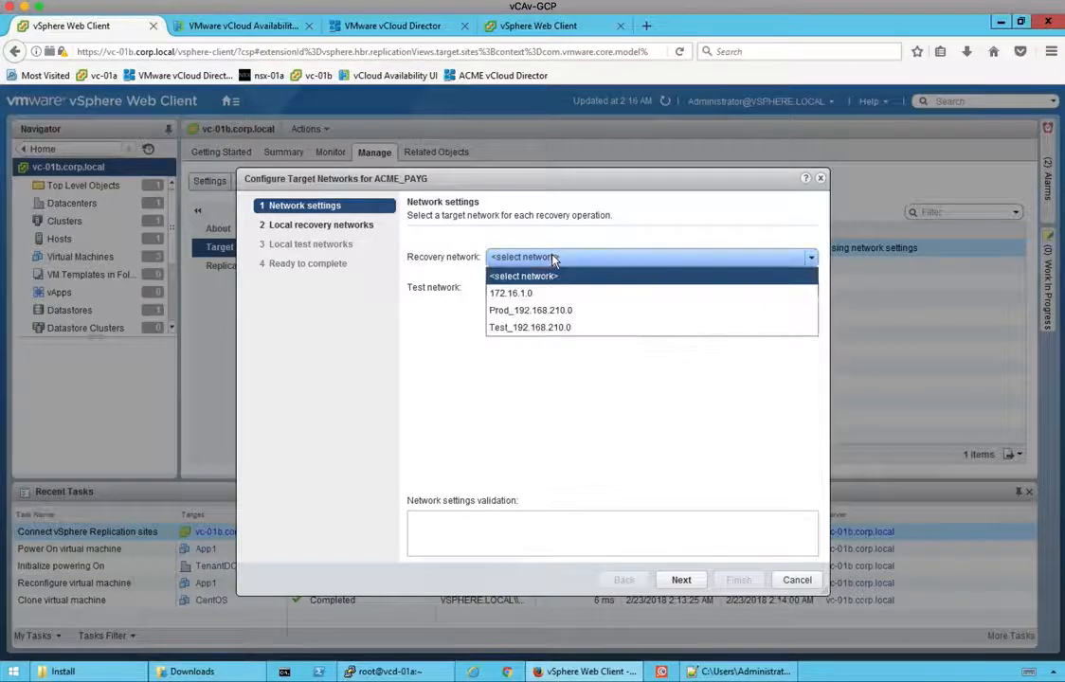
{"action": "left_click", "coordinate": [529, 313]}
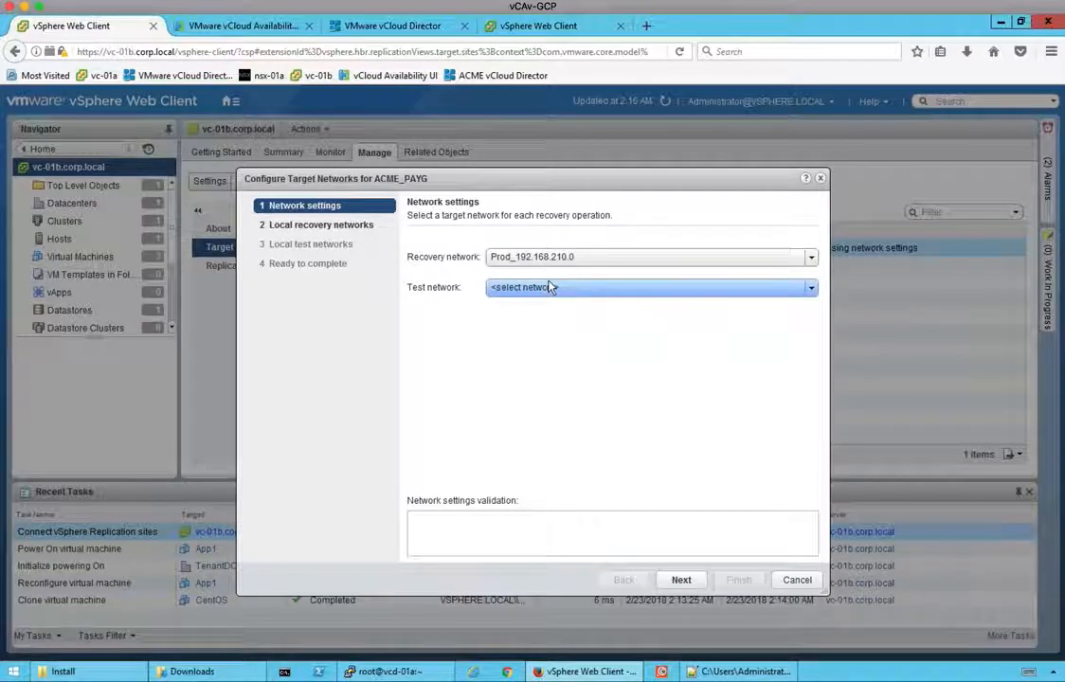
{"action": "left_click", "coordinate": [552, 288]}
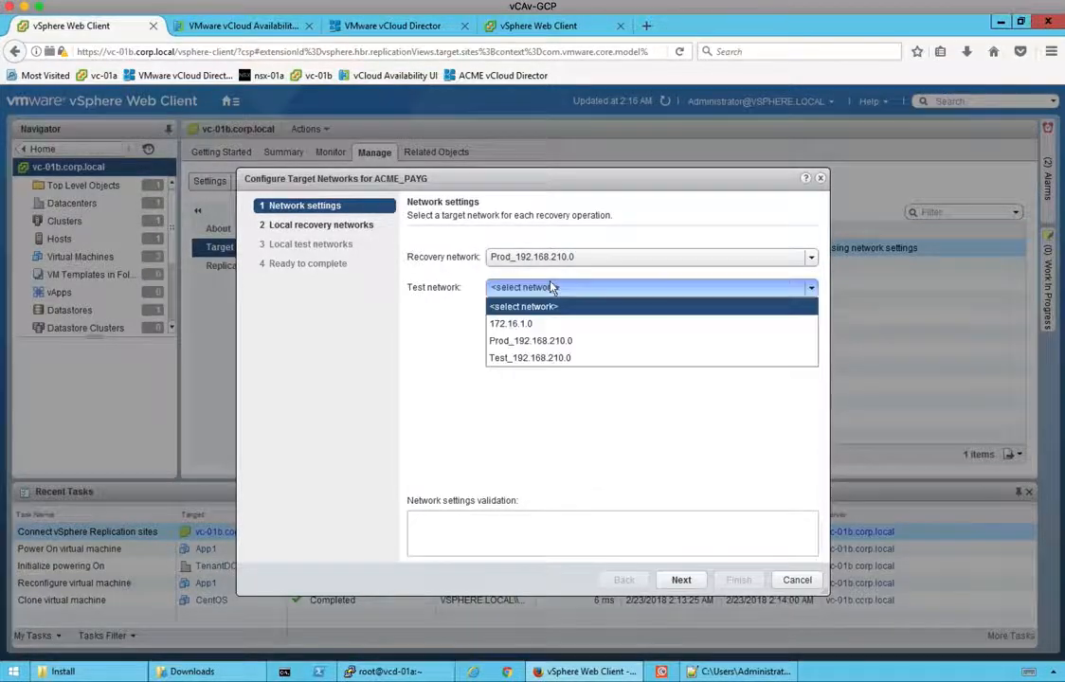
{"action": "left_click", "coordinate": [542, 358]}
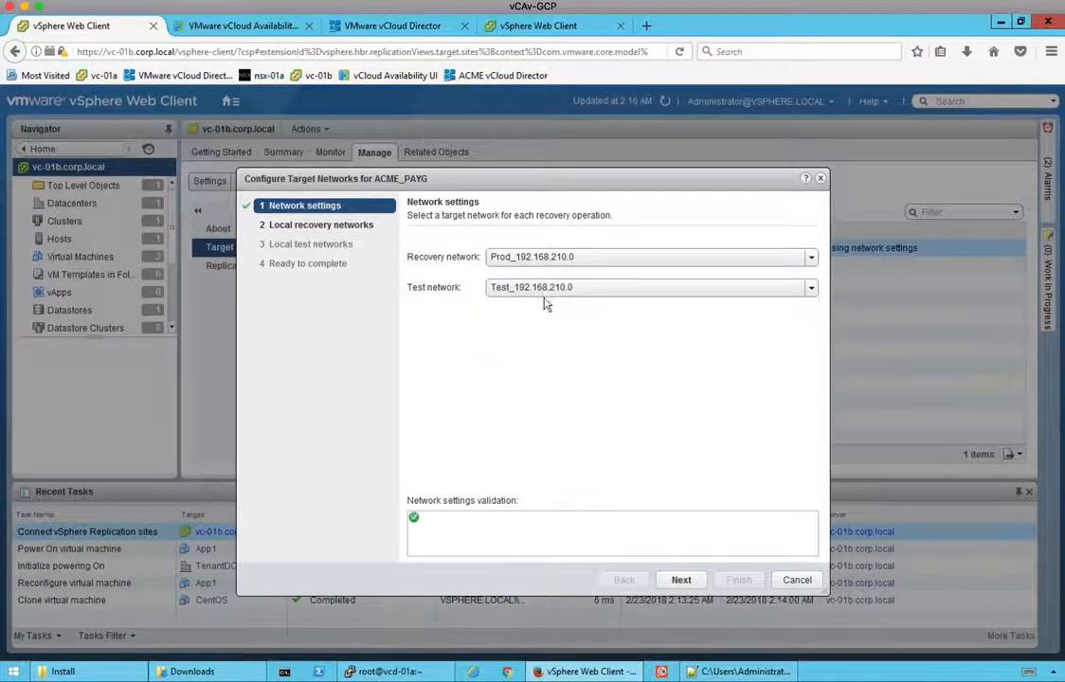
{"action": "left_click", "coordinate": [681, 580]}
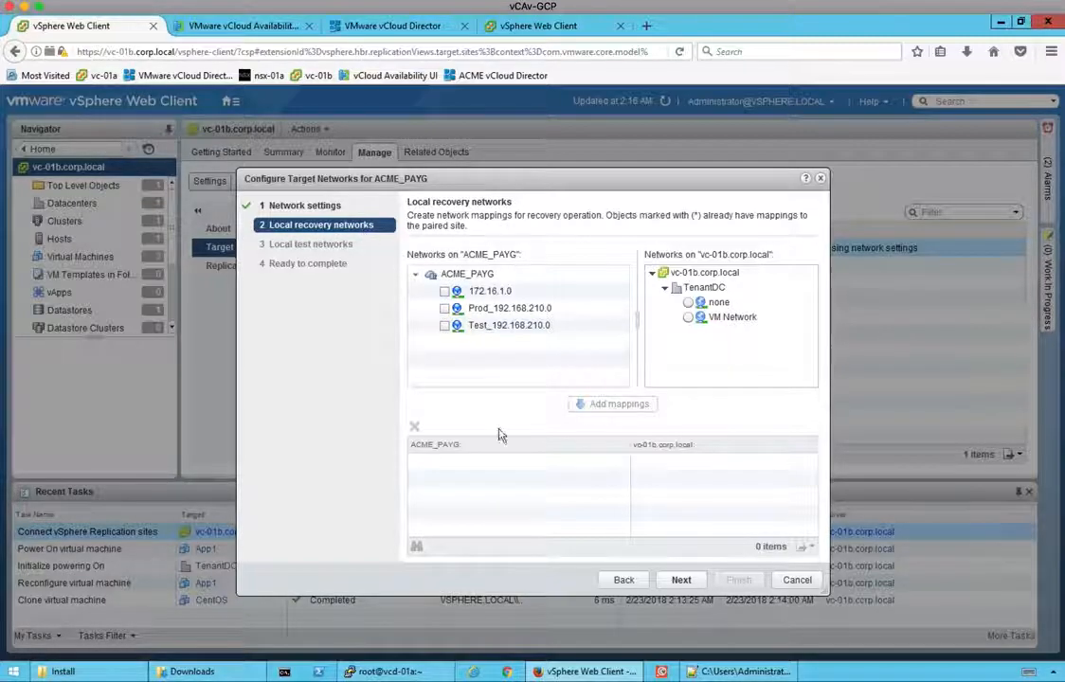
Step: Map Prod_192.168.210.0 and Test_192.168.210.0 each to the local VM Network, then reach Ready to complete
{"action": "left_click", "coordinate": [445, 308]}
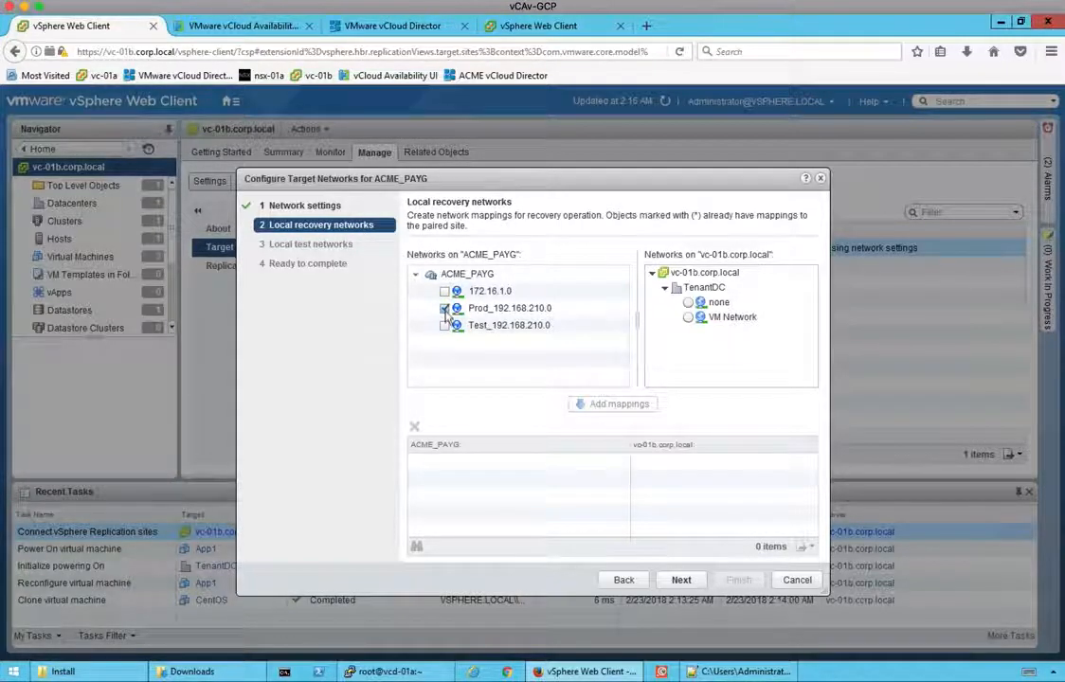
{"action": "left_click", "coordinate": [689, 316]}
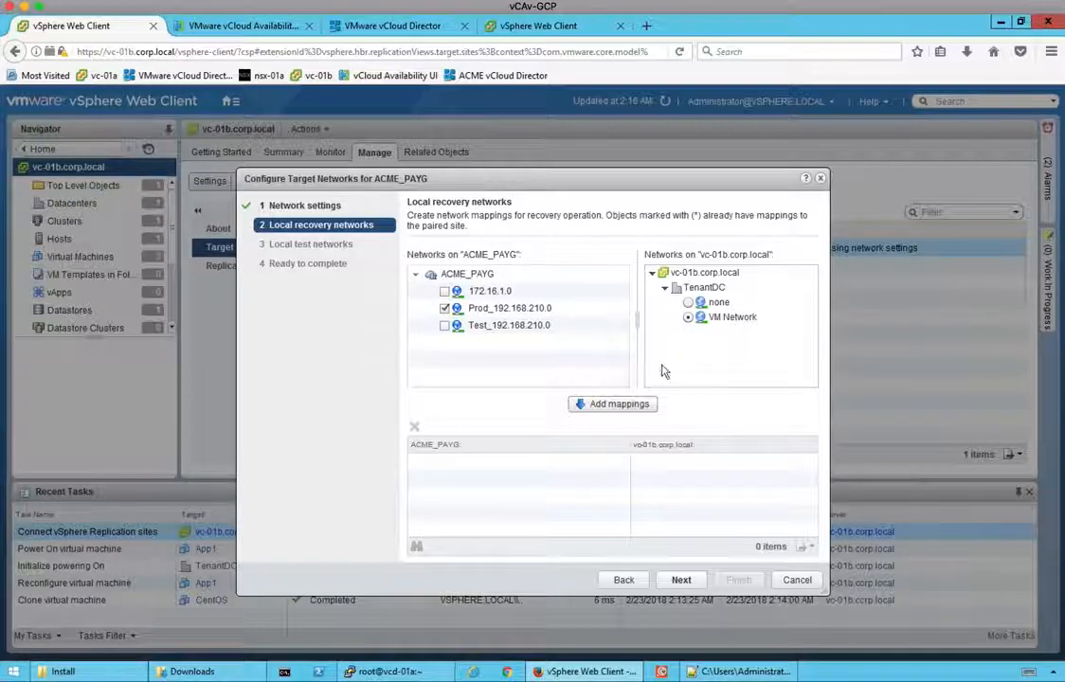
{"action": "left_click", "coordinate": [616, 404]}
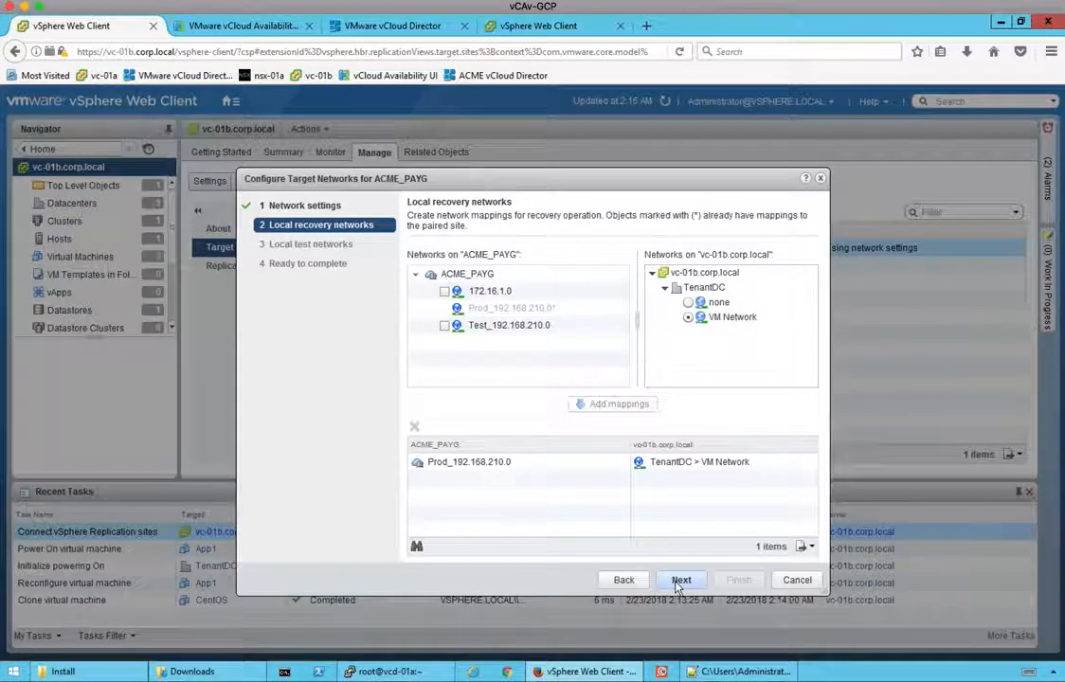
{"action": "left_click", "coordinate": [680, 581]}
{"action": "left_click", "coordinate": [444, 325]}
{"action": "left_click", "coordinate": [688, 316]}
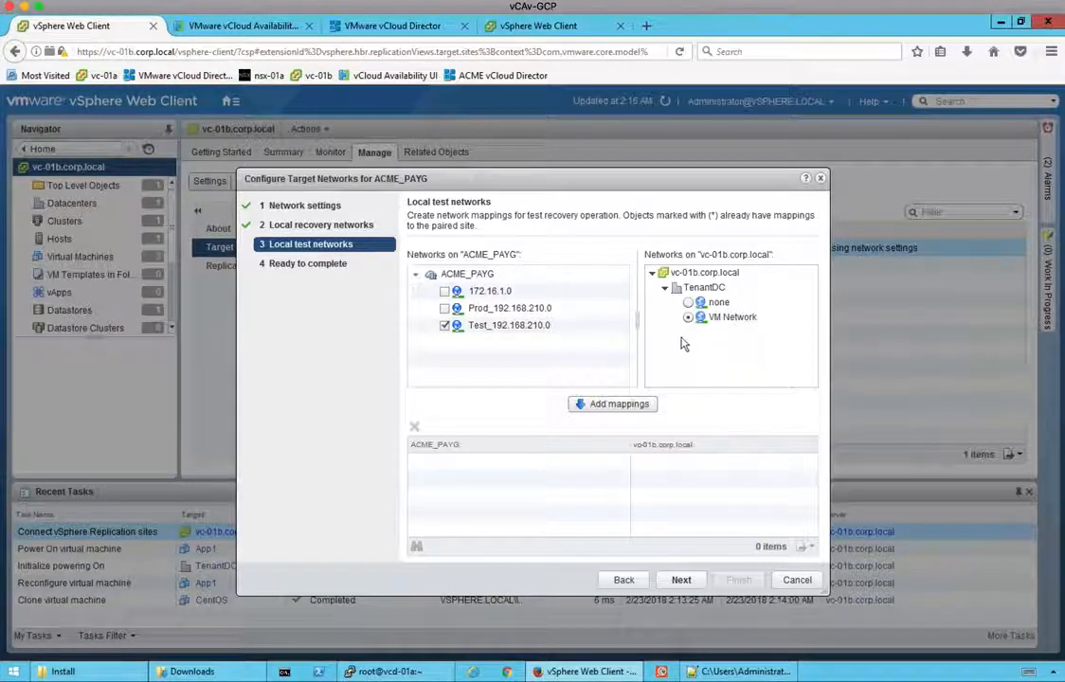
{"action": "left_click", "coordinate": [614, 406]}
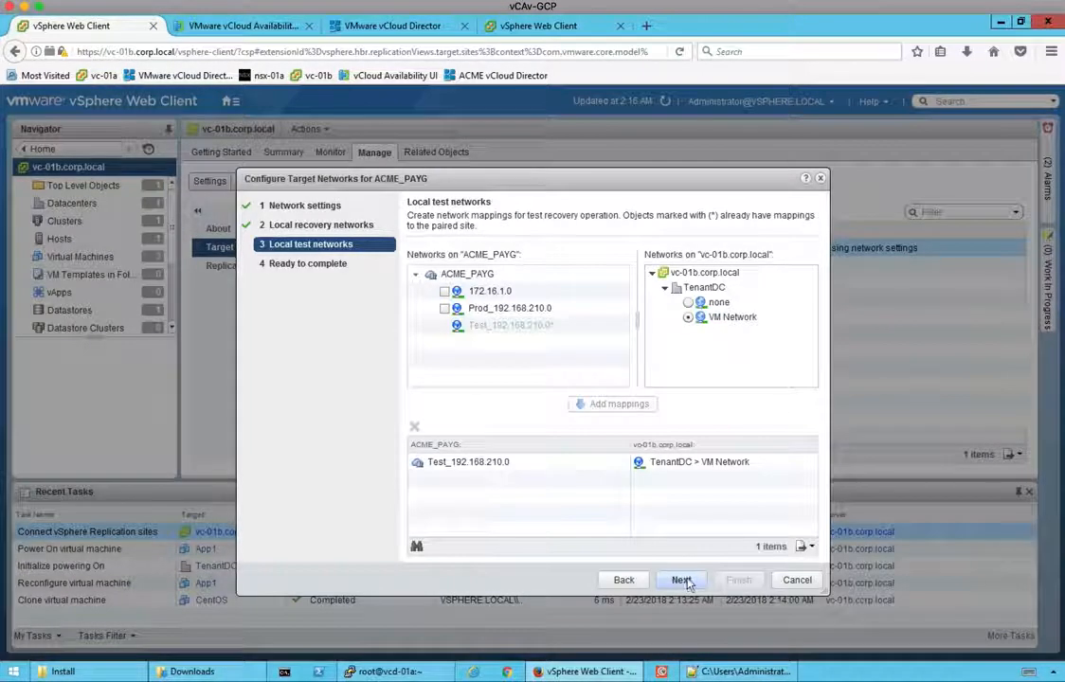
{"action": "left_click", "coordinate": [683, 581]}
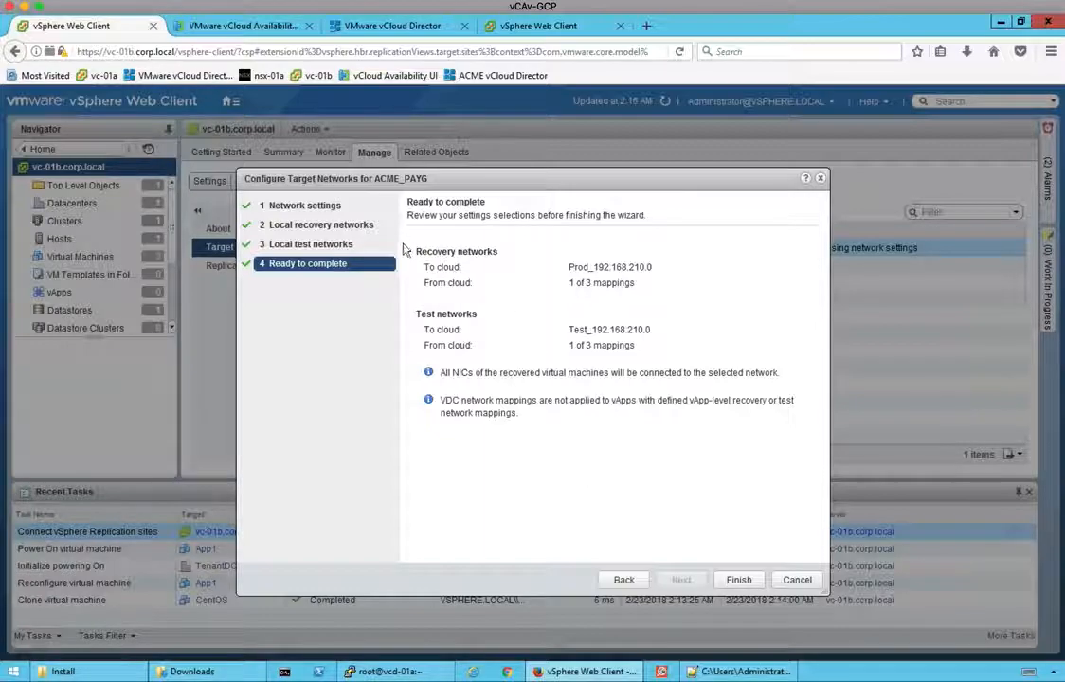
Step: Finish the target-network wizard so ACME_PAYG reads Connected, then go to Hosts and Clusters
{"action": "left_click", "coordinate": [738, 580]}
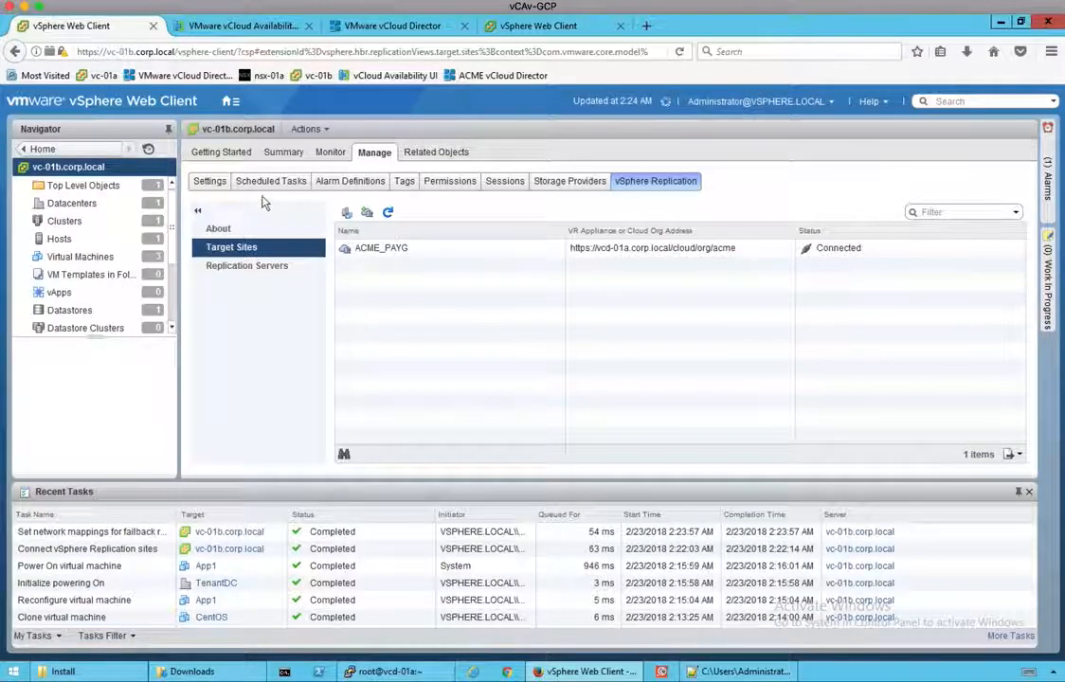
{"action": "left_click", "coordinate": [229, 103]}
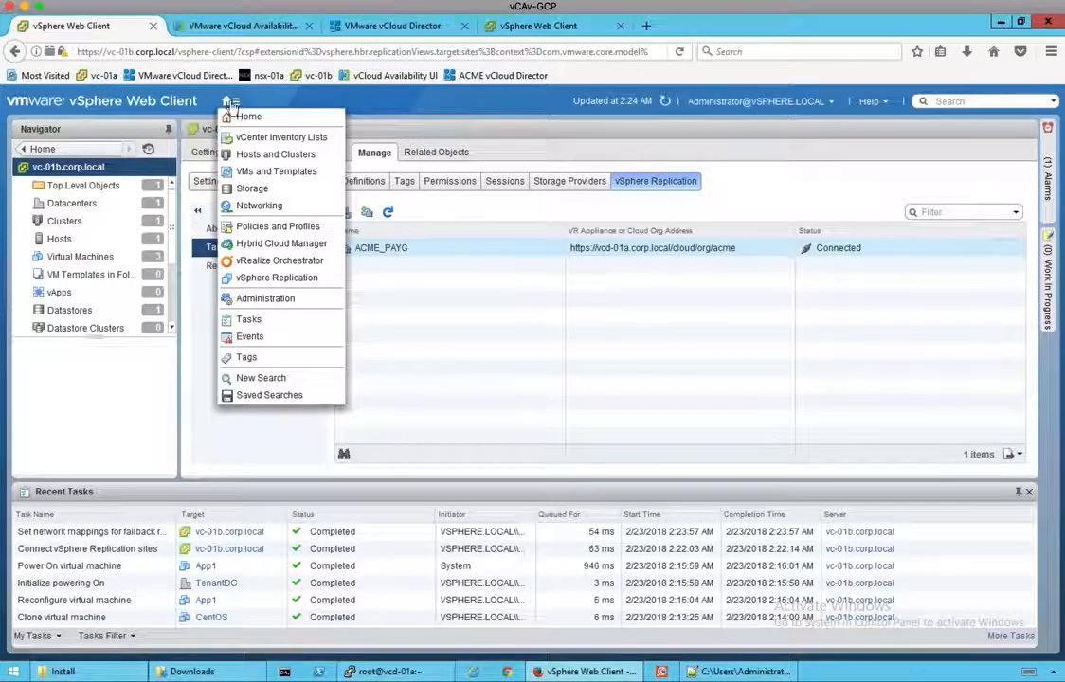
{"action": "left_click", "coordinate": [254, 156]}
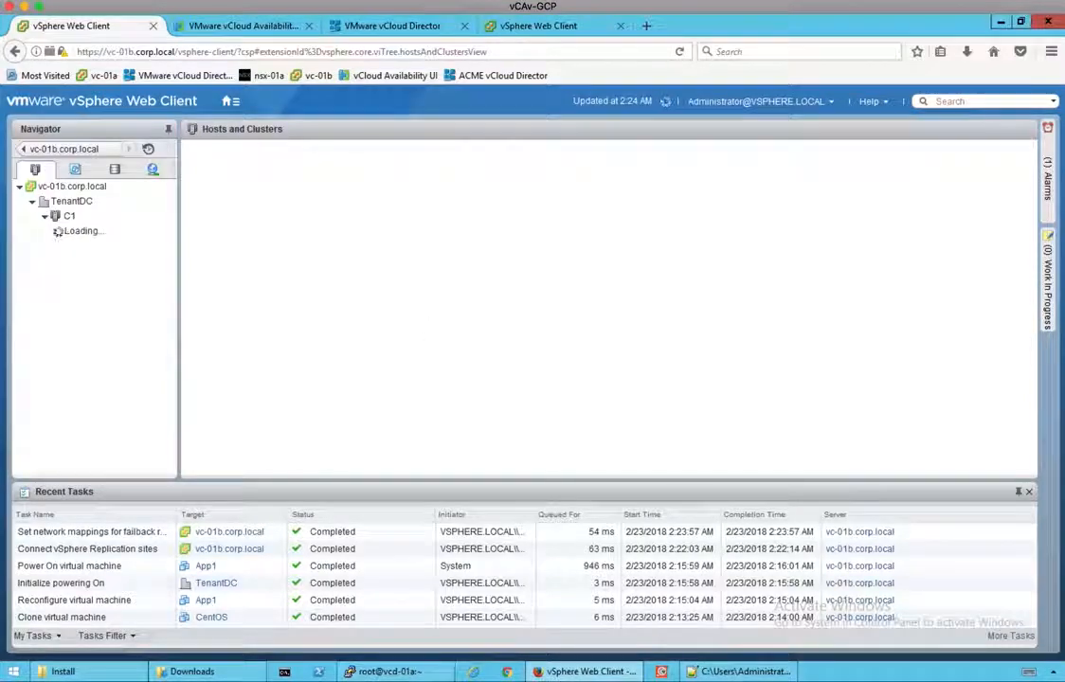
Step: Launch Configure Replication for App1 from All vSphere Replication Actions
{"action": "left_click", "coordinate": [88, 246]}
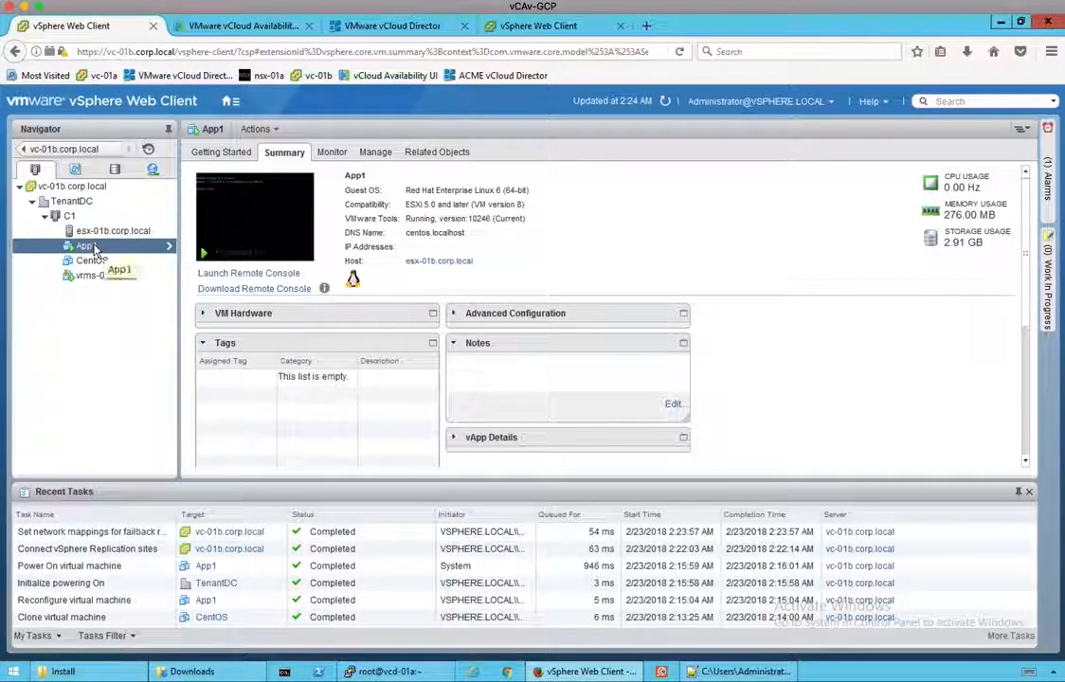
{"action": "right_click", "coordinate": [90, 243]}
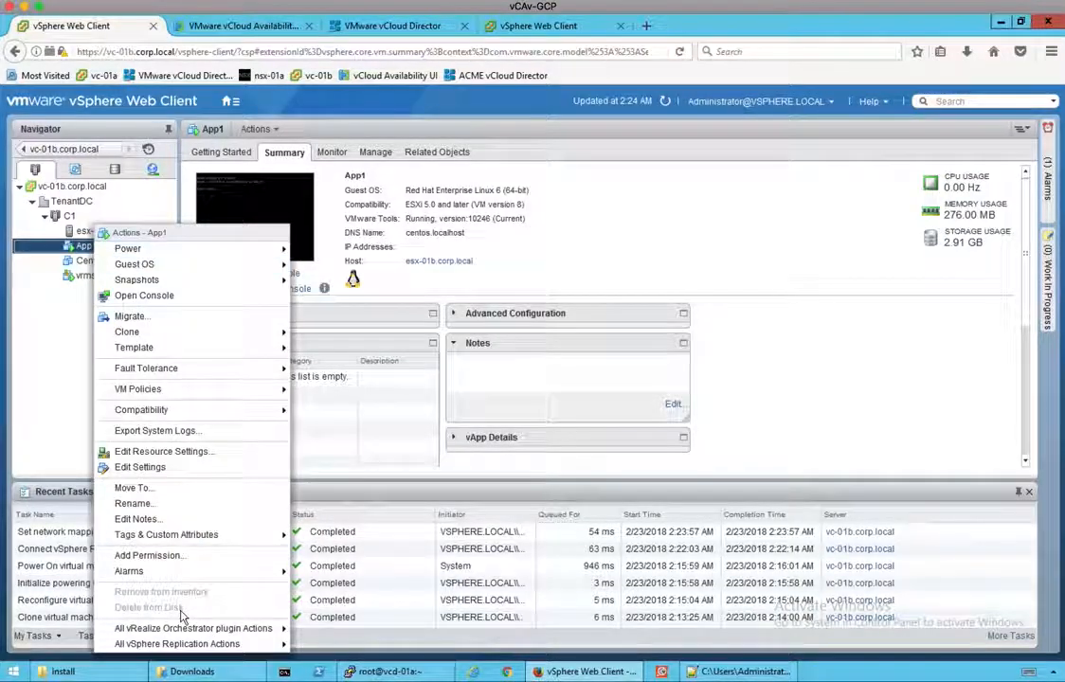
{"action": "mouse_move", "coordinate": [237, 644]}
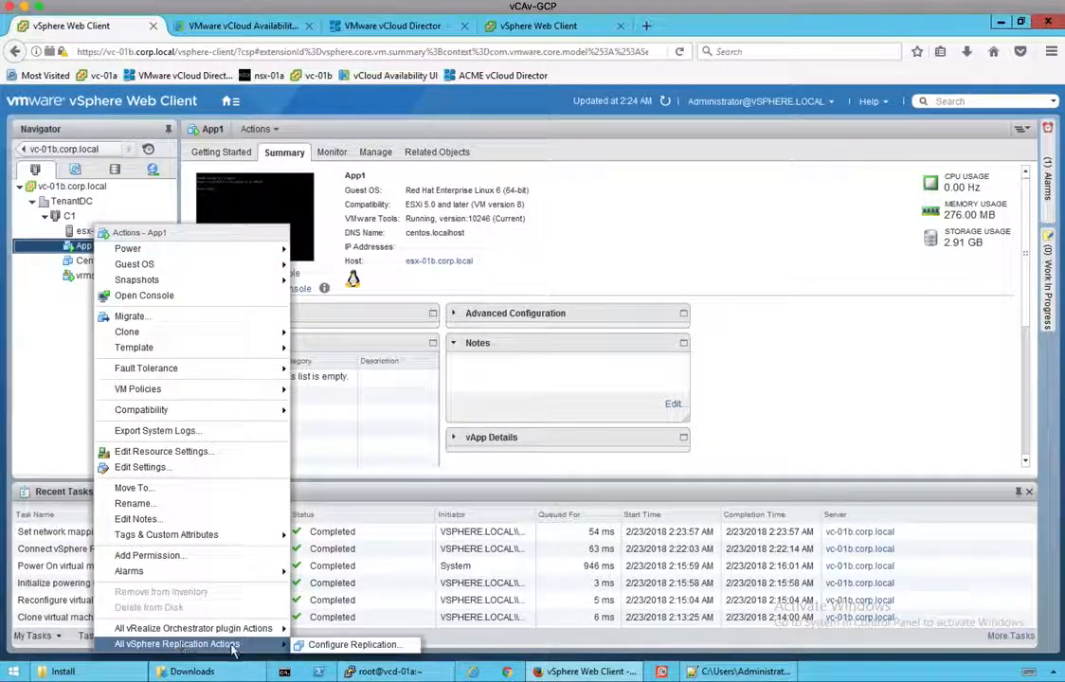
{"action": "left_click", "coordinate": [339, 648]}
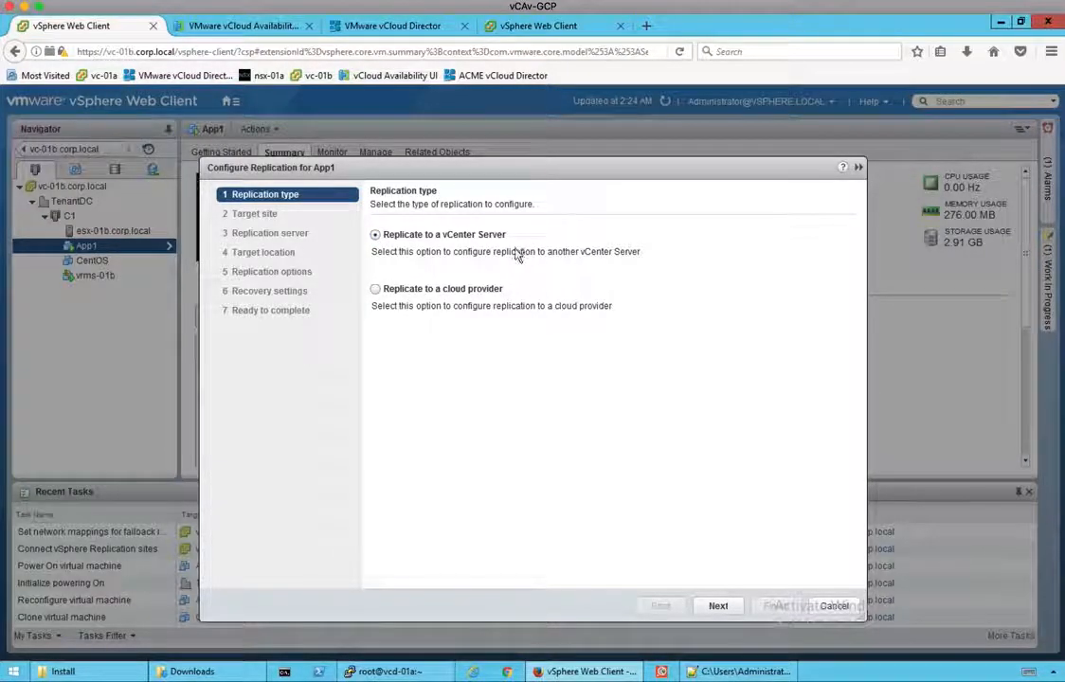
Step: Choose Replicate to a cloud provider and pick ACME_PAYG as the target site
{"action": "left_click", "coordinate": [408, 293]}
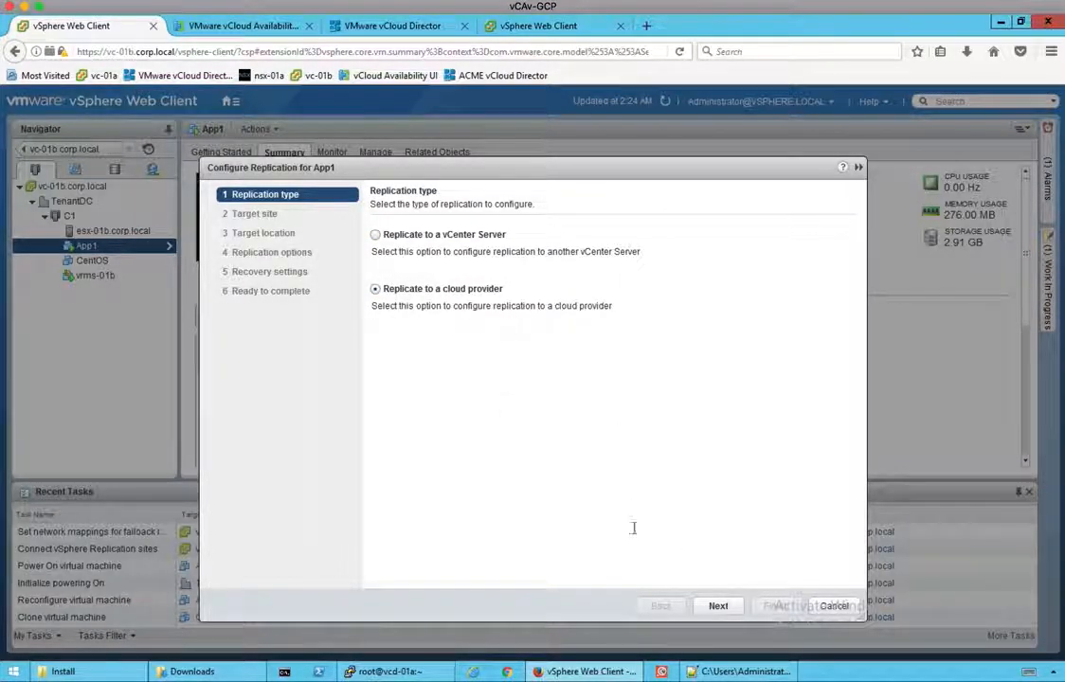
{"action": "left_click", "coordinate": [717, 607]}
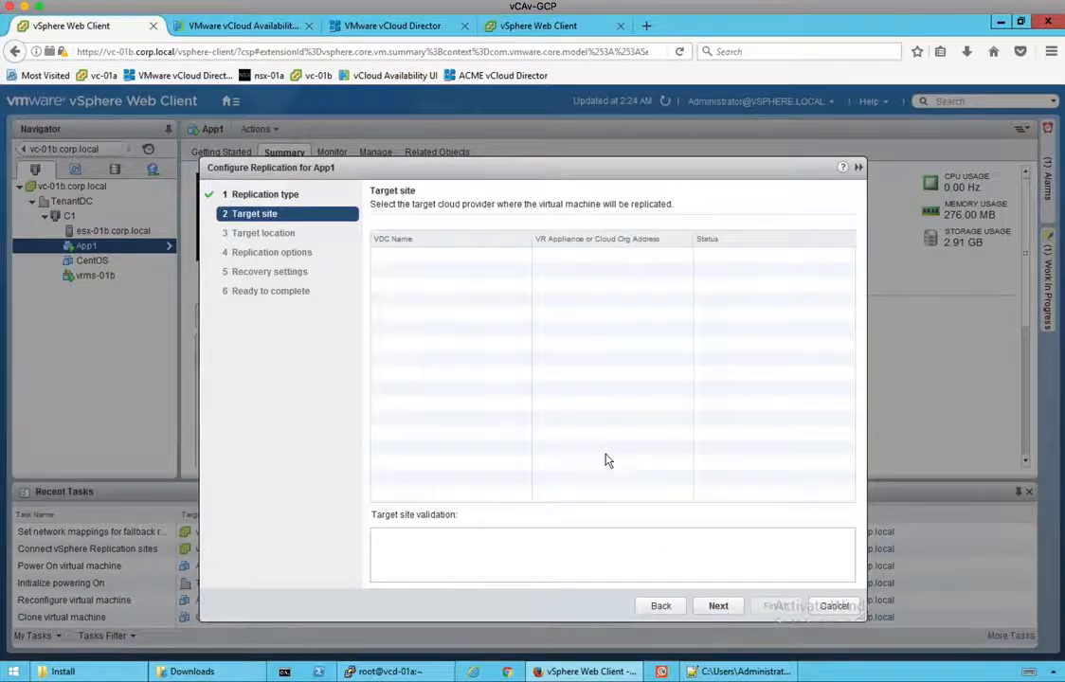
{"action": "left_click", "coordinate": [414, 274]}
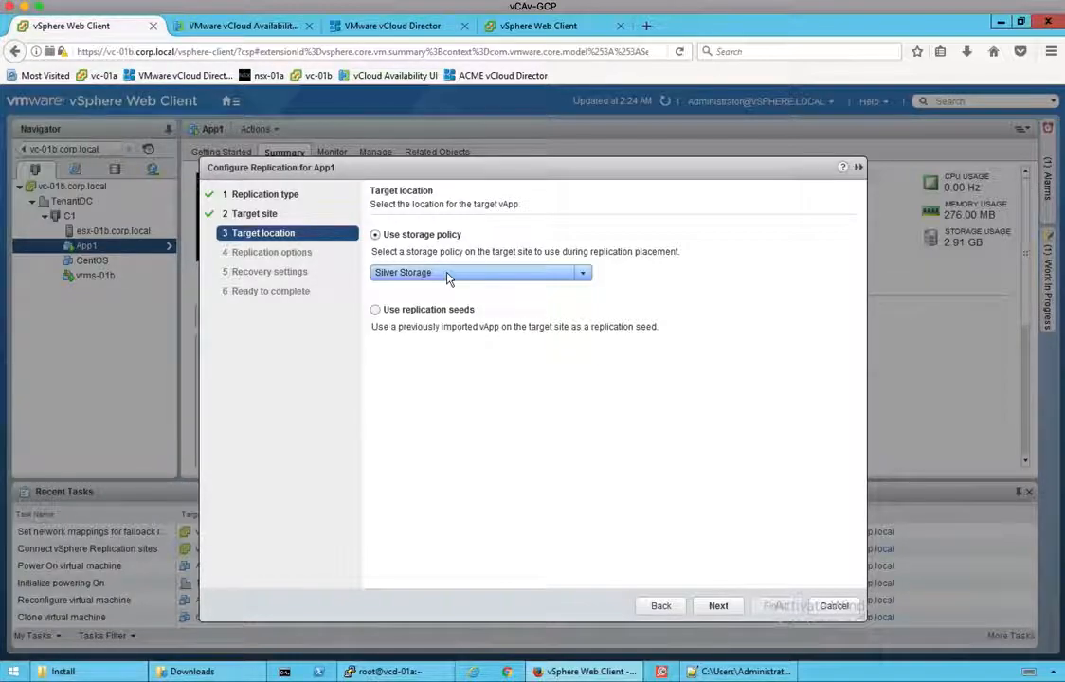
Step: Confirm Silver Storage as App1's target storage policy and continue to Replication options
{"action": "left_click", "coordinate": [449, 274]}
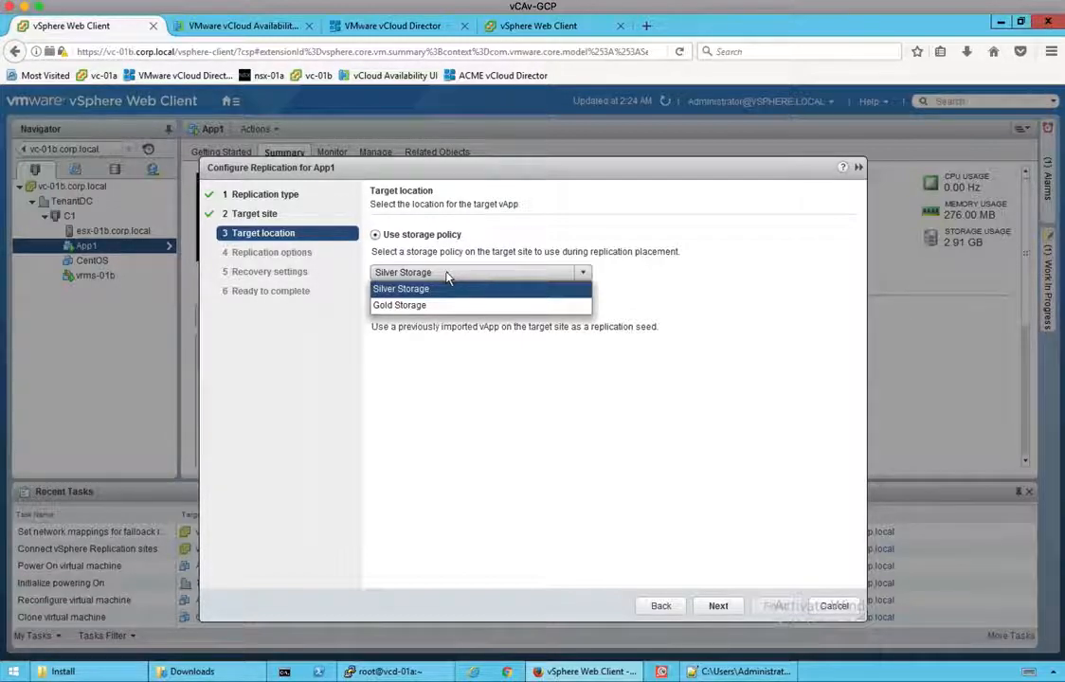
{"action": "left_click", "coordinate": [421, 289]}
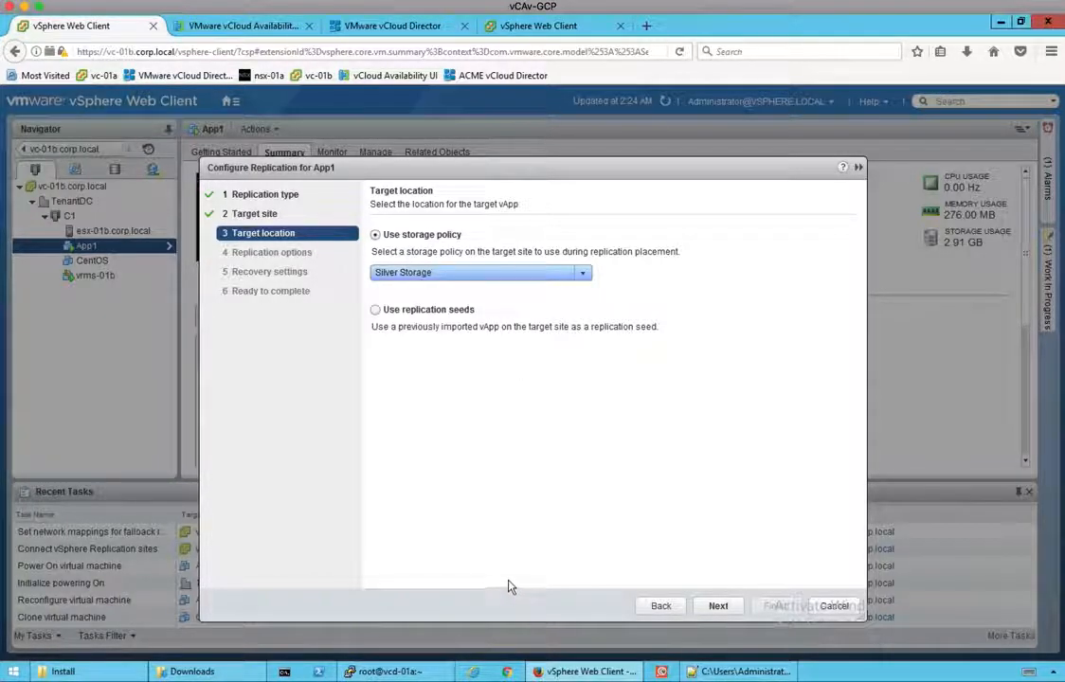
{"action": "left_click", "coordinate": [717, 607]}
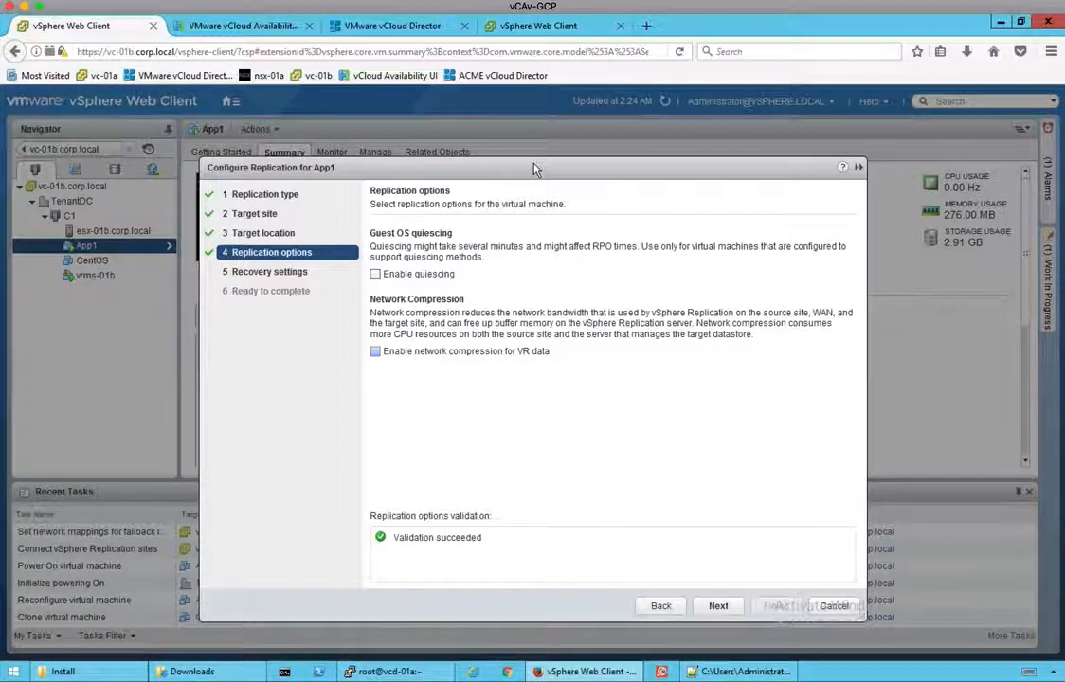
Step: Keep quiescing and network compression disabled for App1 and continue to recovery settings
{"action": "left_click", "coordinate": [718, 606]}
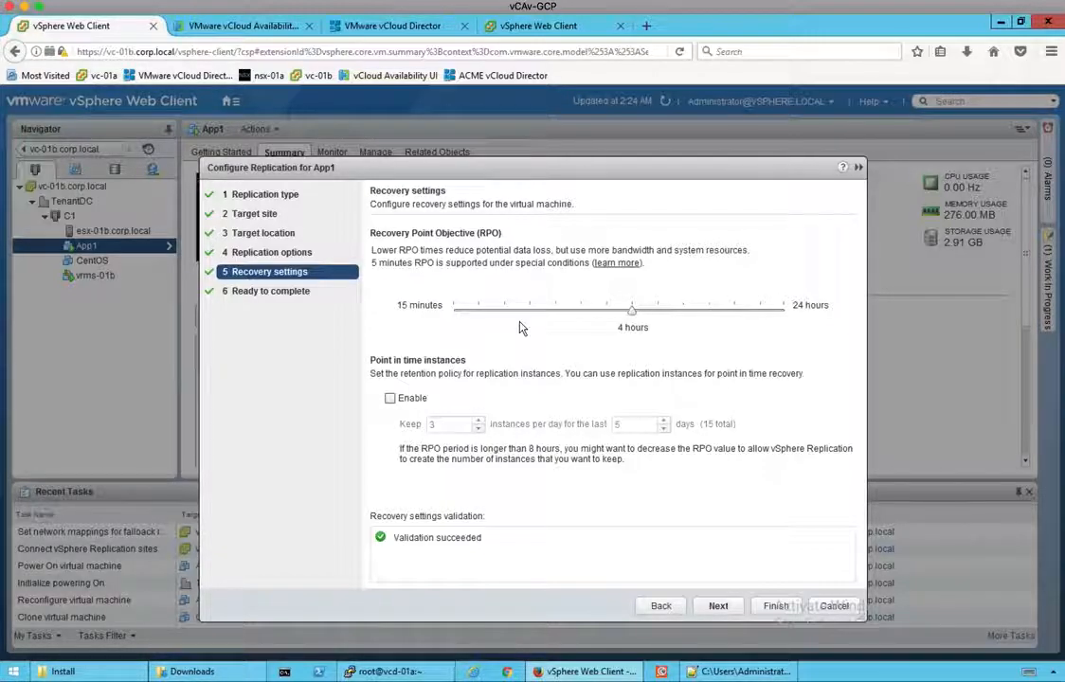
Step: Set App1's RPO to 15 minutes and enable point-in-time instances (3 per day, 5 days)
{"action": "left_click_drag", "start_coordinate": [633, 315], "coordinate": [388, 310]}
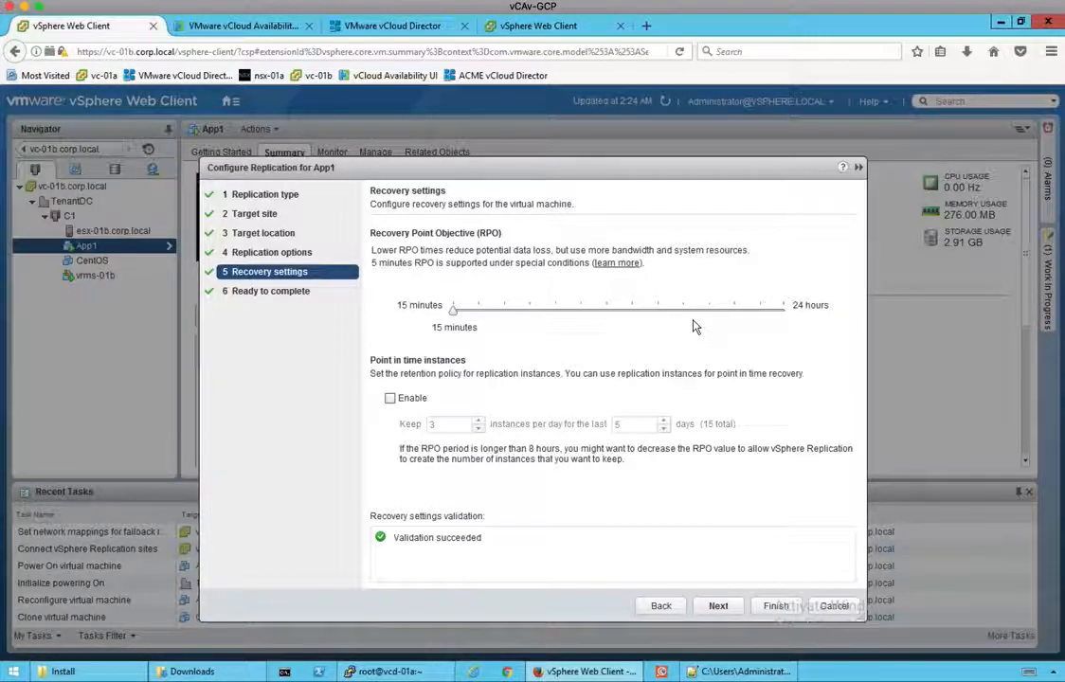
{"action": "left_click", "coordinate": [390, 399]}
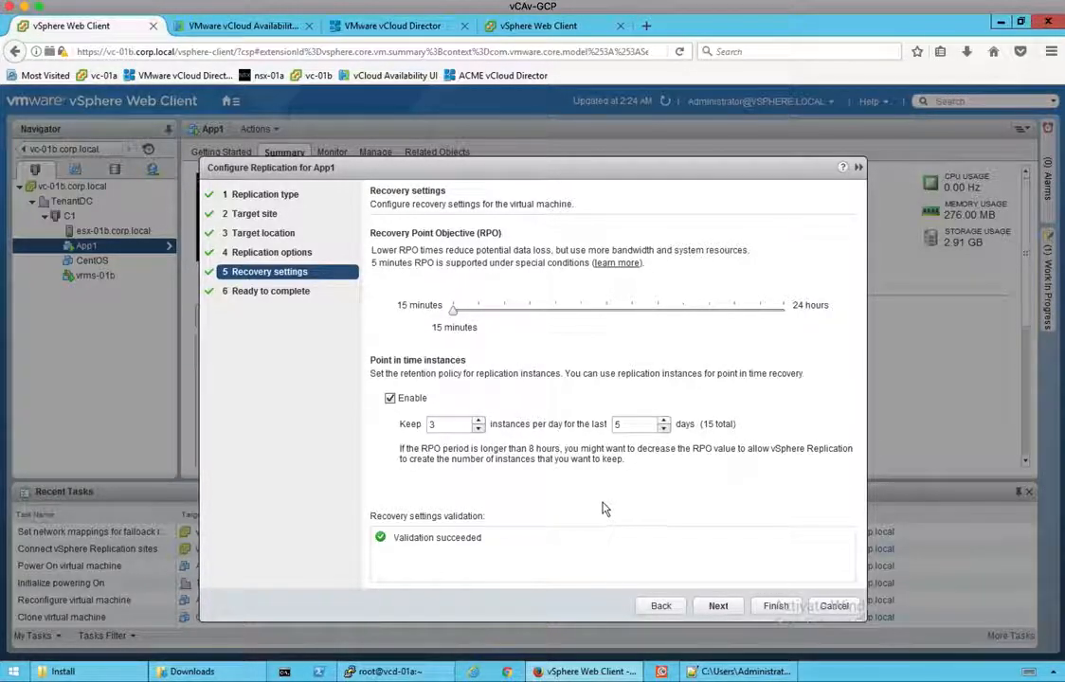
{"action": "left_click", "coordinate": [721, 607]}
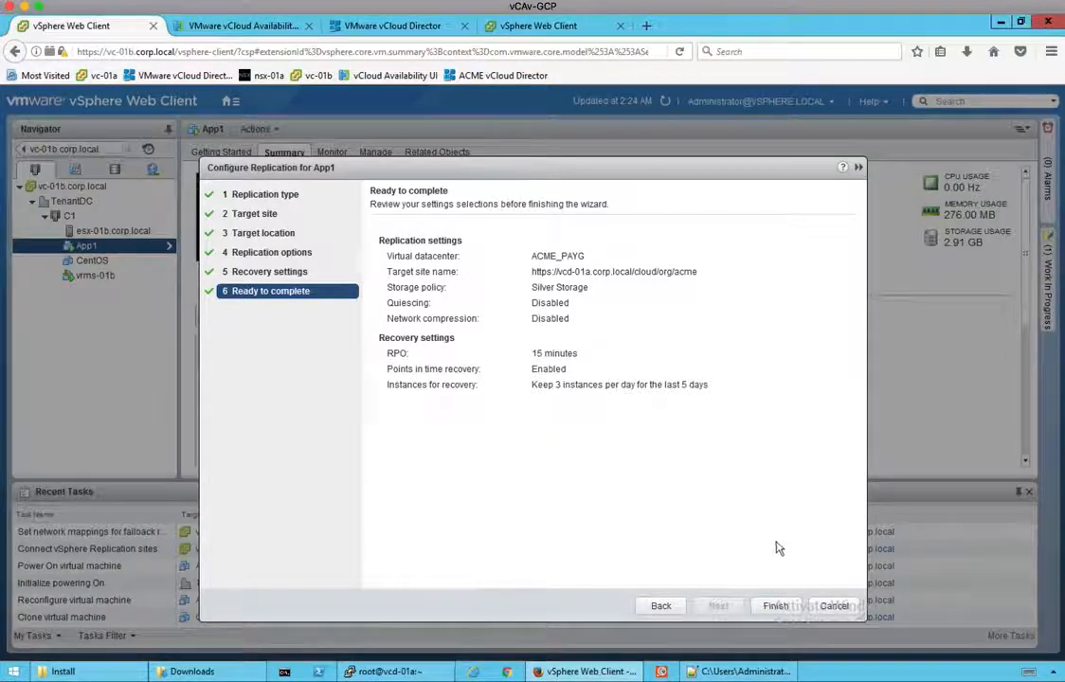
Step: Finish App1's replication to ACME_PAYG on Silver Storage with a 15-minute RPO
{"action": "left_click", "coordinate": [771, 610]}
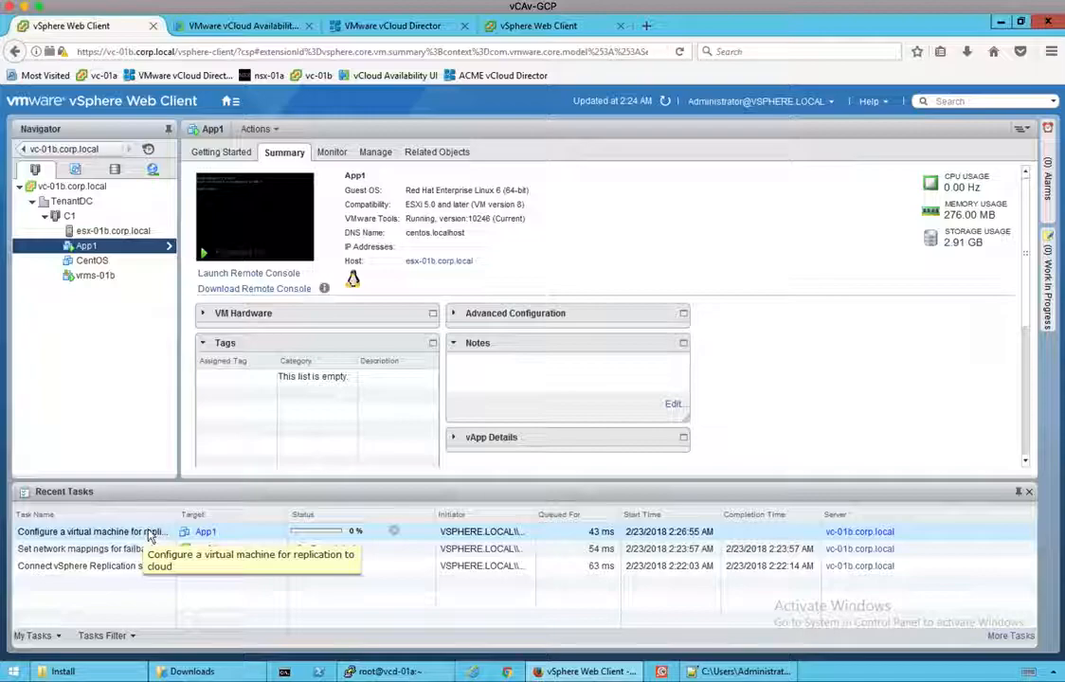
Step: Check vCloud Availability's Tasks list for ConfigureReplication at 20%, then return to vSphere Web Client
{"action": "left_click", "coordinate": [252, 31]}
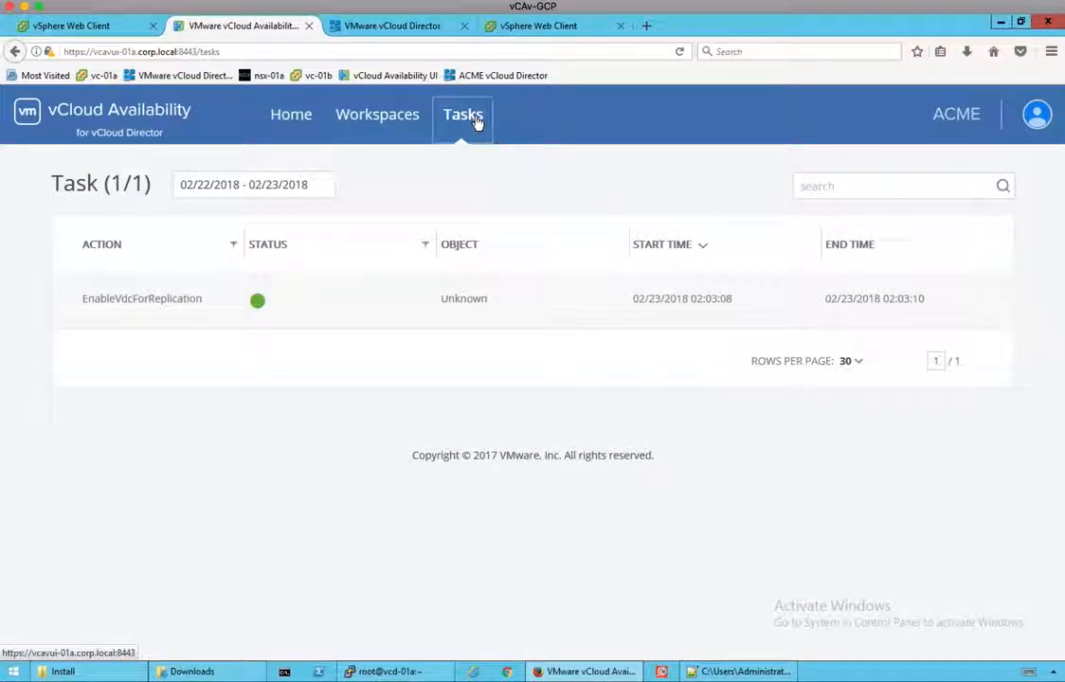
{"action": "left_click", "coordinate": [313, 123]}
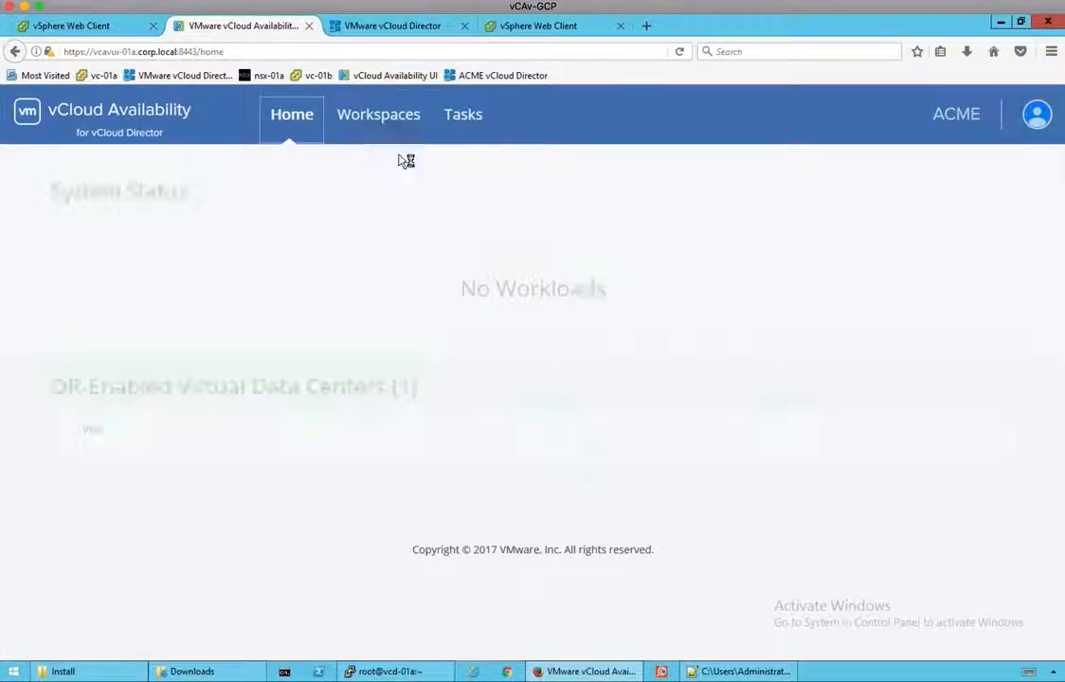
{"action": "left_click", "coordinate": [455, 133]}
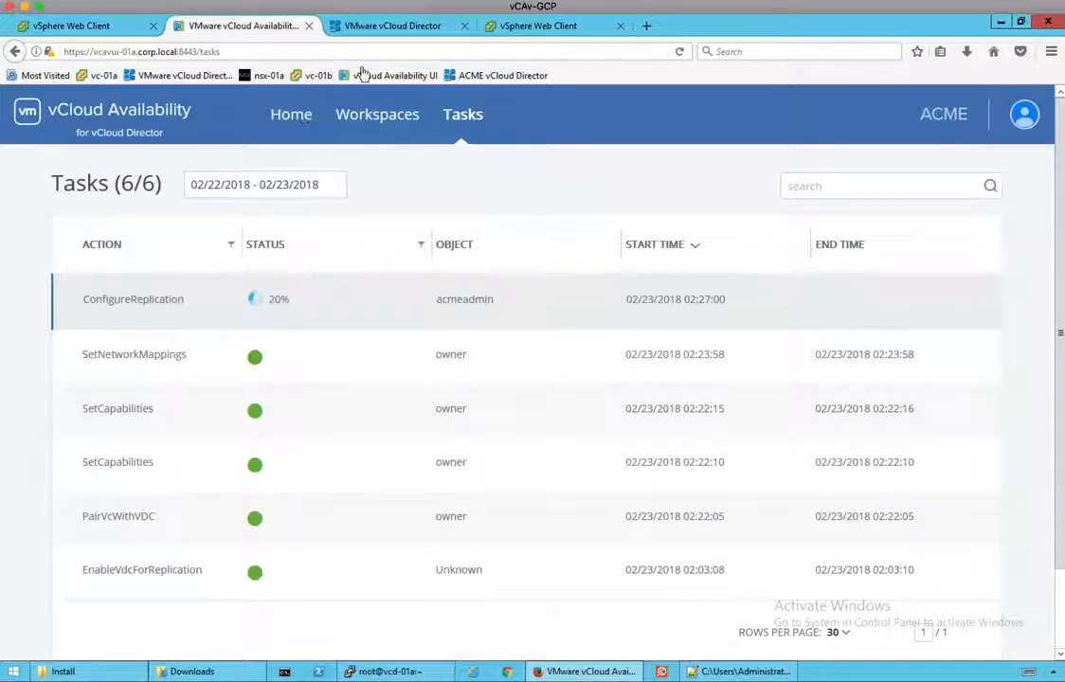
{"action": "left_click", "coordinate": [543, 28]}
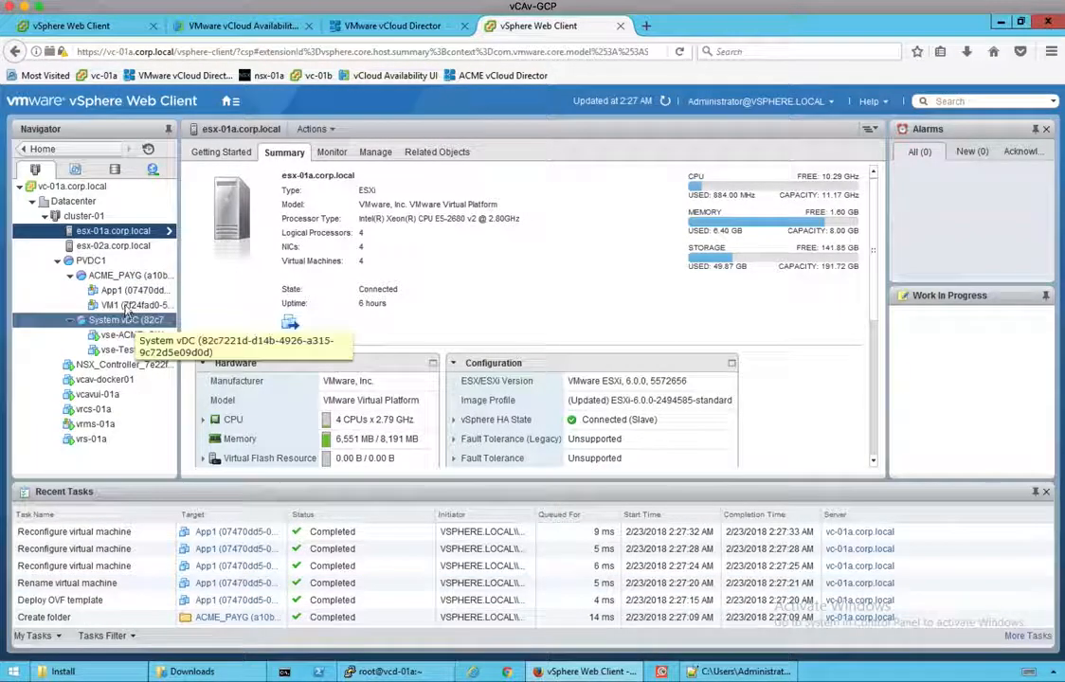
Step: Bring up vCloud Director's ACME vApps list, which shows only VM1
{"action": "left_click", "coordinate": [126, 291]}
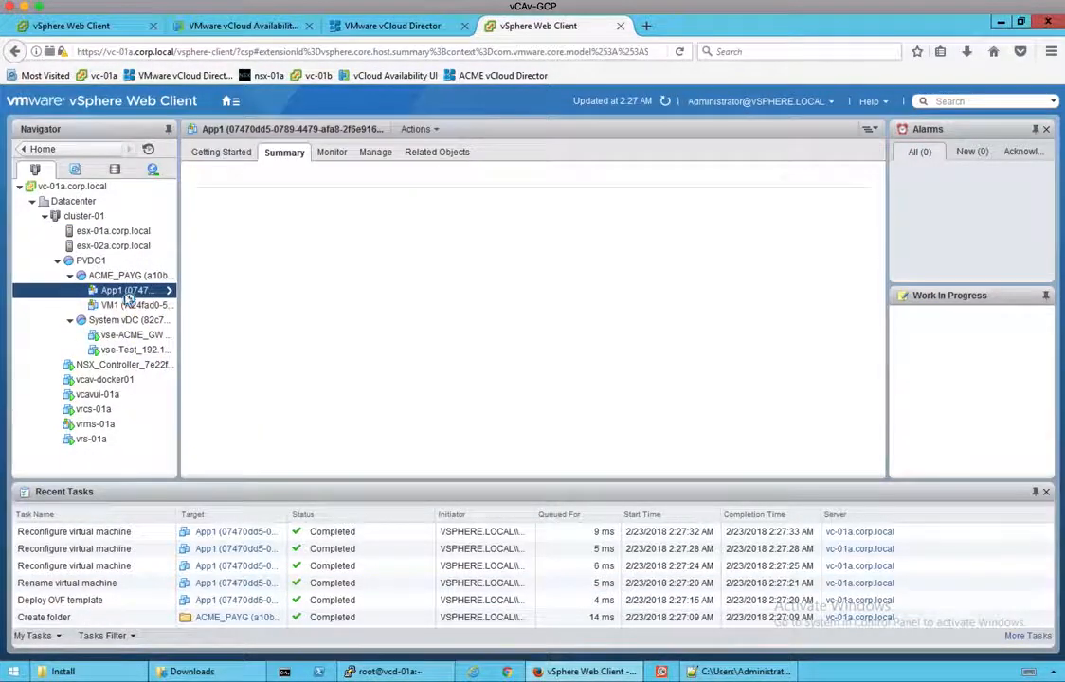
{"action": "left_click", "coordinate": [83, 583]}
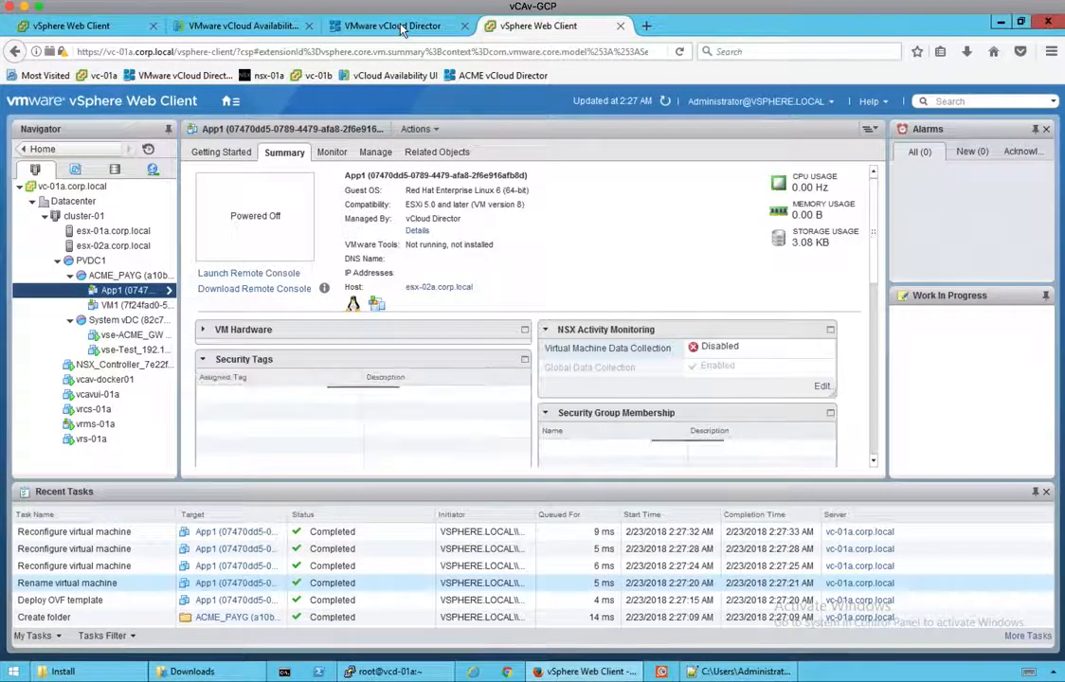
{"action": "left_click", "coordinate": [393, 26]}
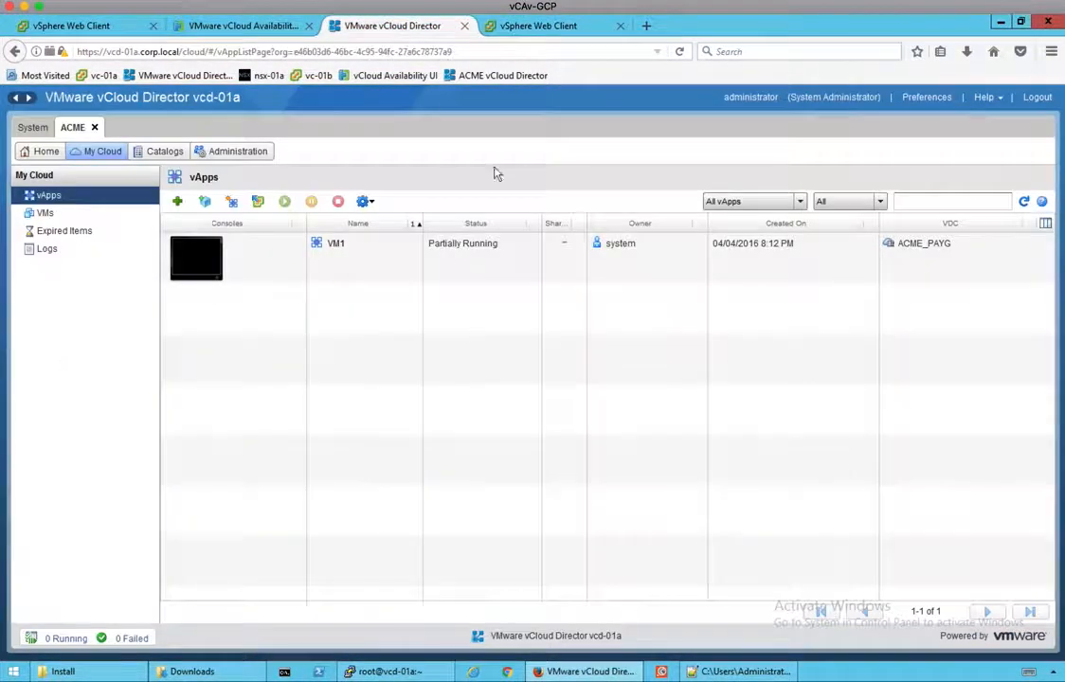
Step: Refresh the ACME vApps so App1's stopped replica appears, and widen the Name column to read it
{"action": "left_click", "coordinate": [1024, 202]}
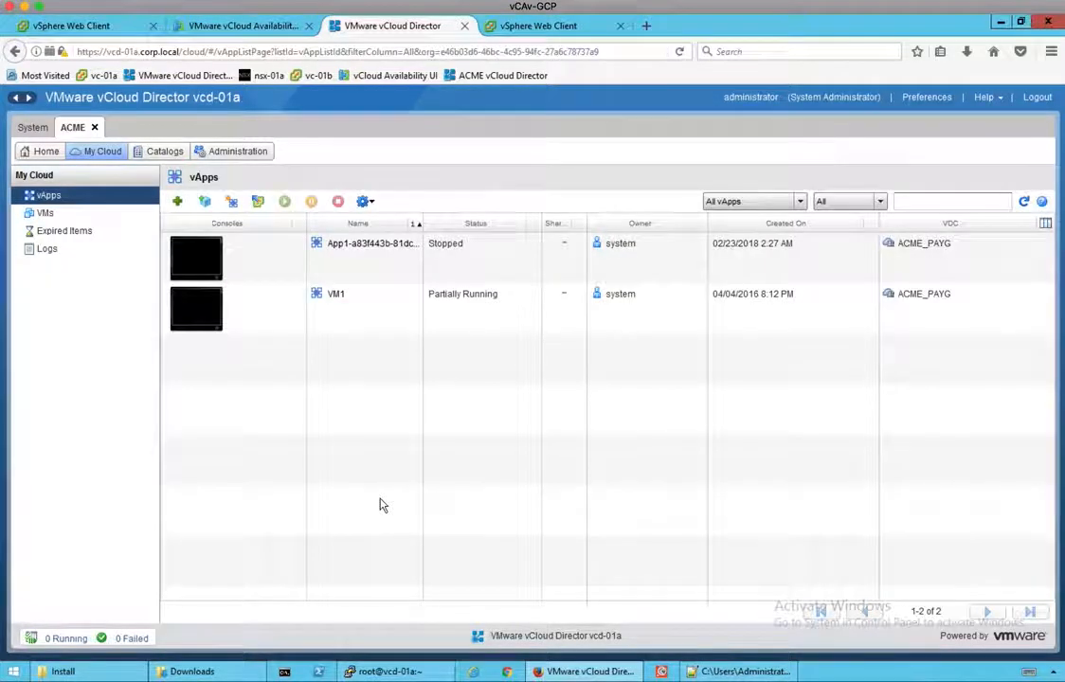
{"action": "left_click", "coordinate": [438, 251]}
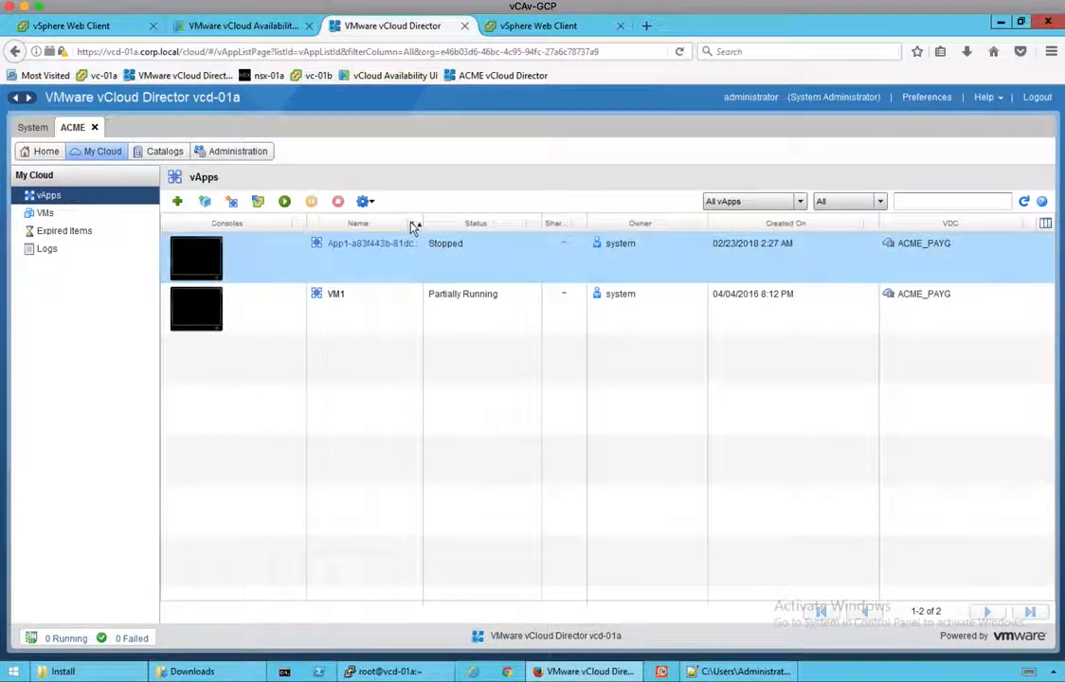
{"action": "left_click_drag", "start_coordinate": [424, 224], "coordinate": [532, 224]}
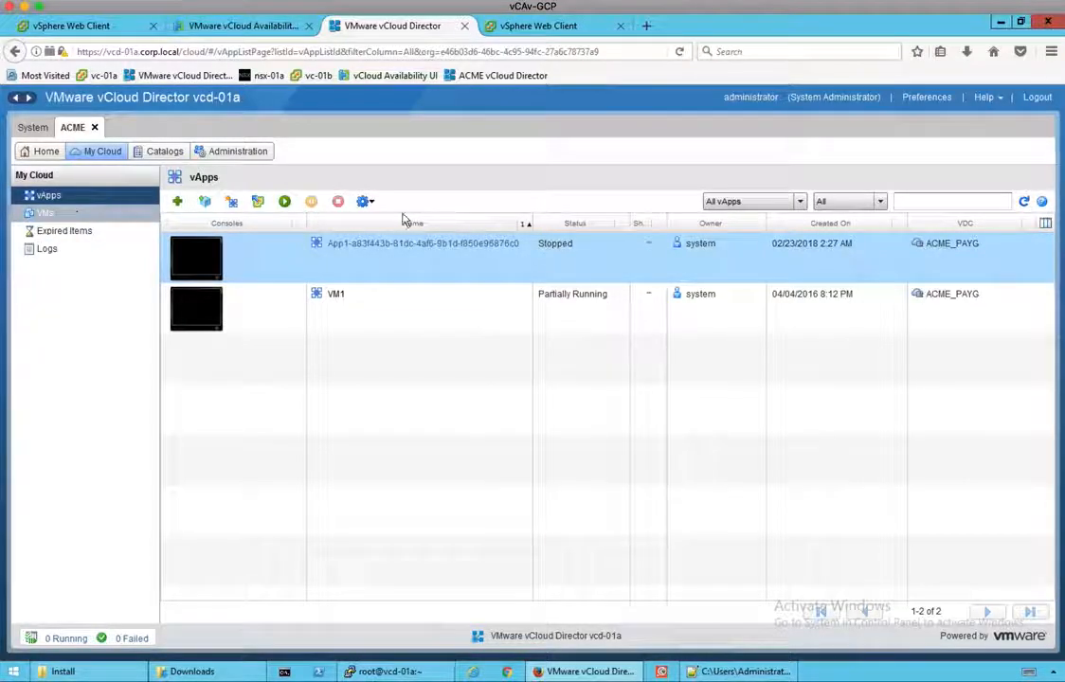
{"action": "left_click", "coordinate": [238, 32]}
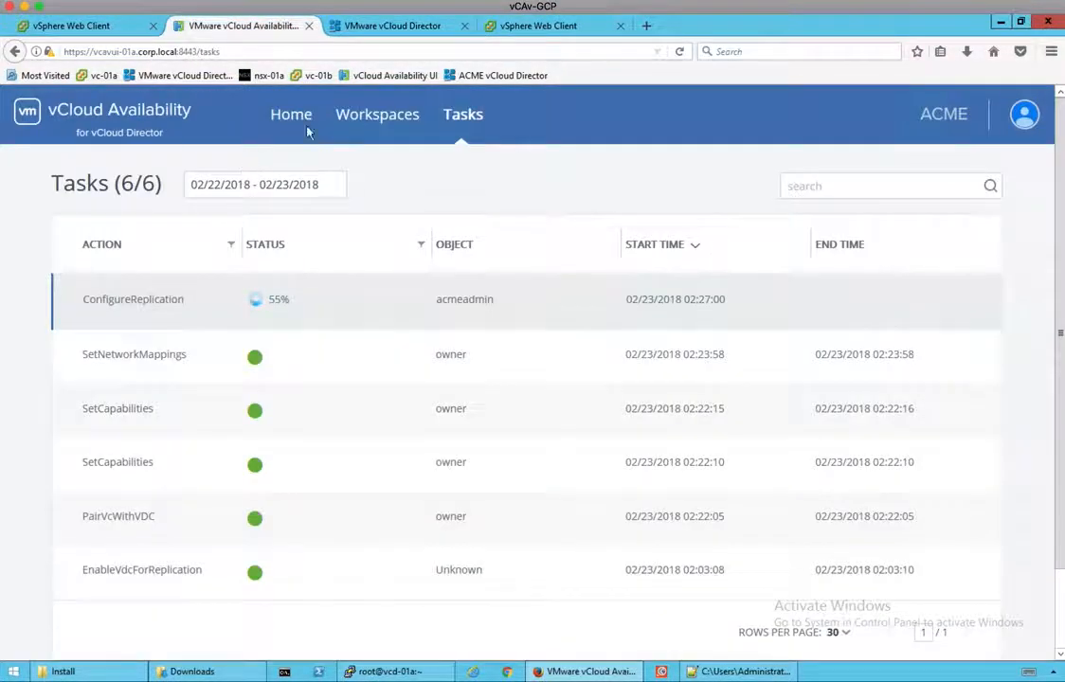
Step: Review App1's VM info under Workspaces, then confirm ConfigureReplication succeeded in Tasks
{"action": "left_click", "coordinate": [363, 117]}
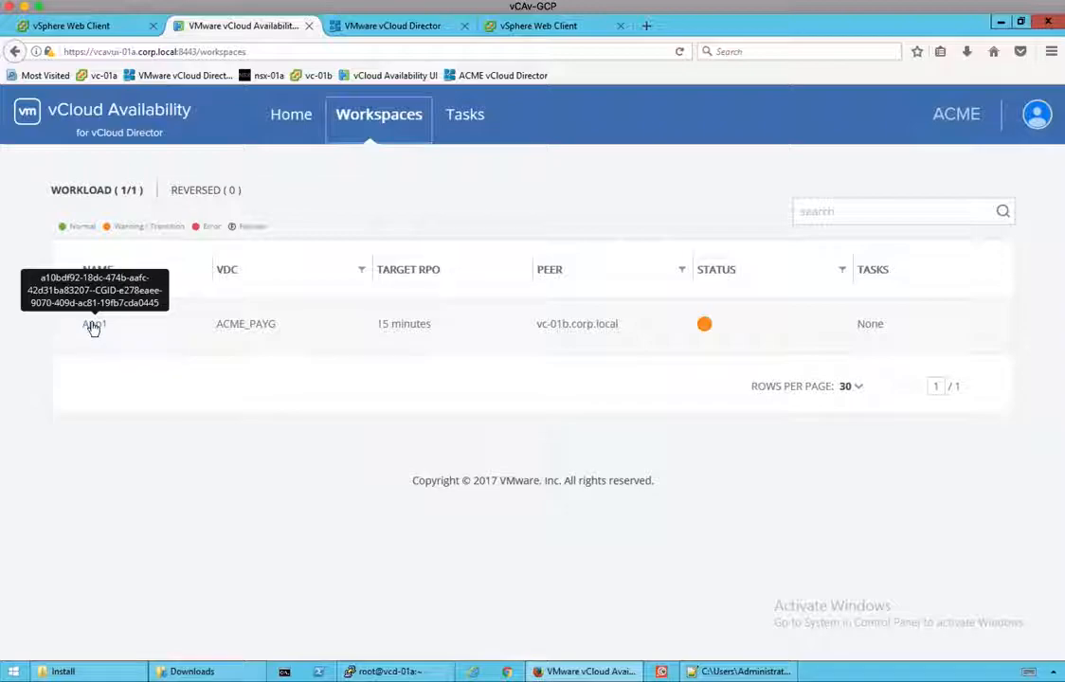
{"action": "mouse_move", "coordinate": [708, 329]}
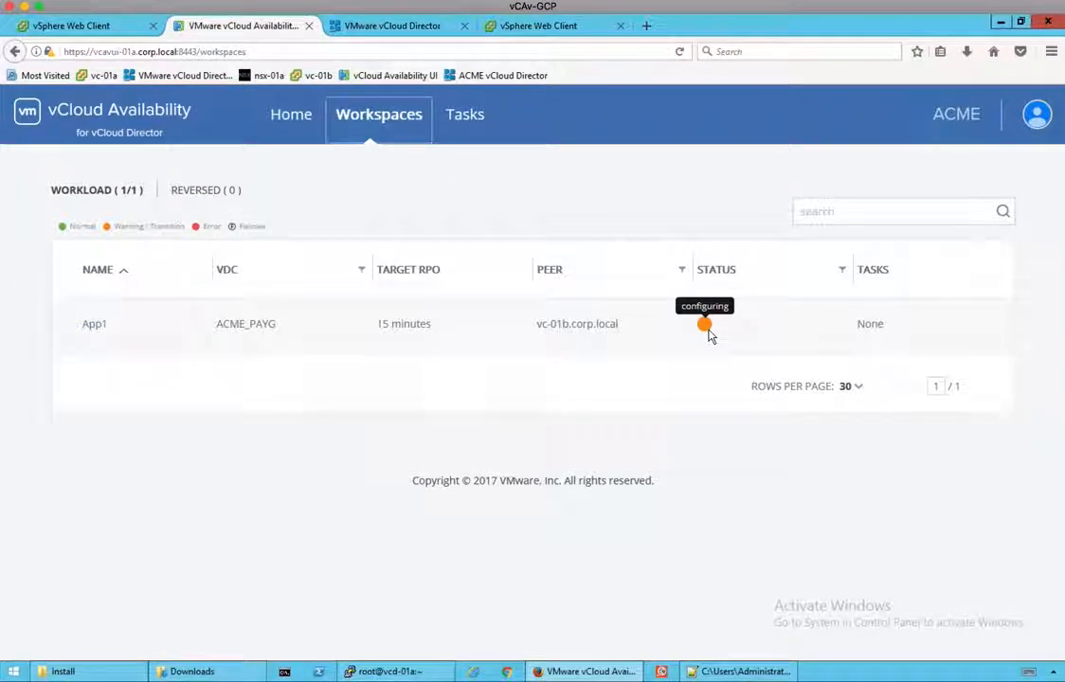
{"action": "left_click", "coordinate": [95, 329]}
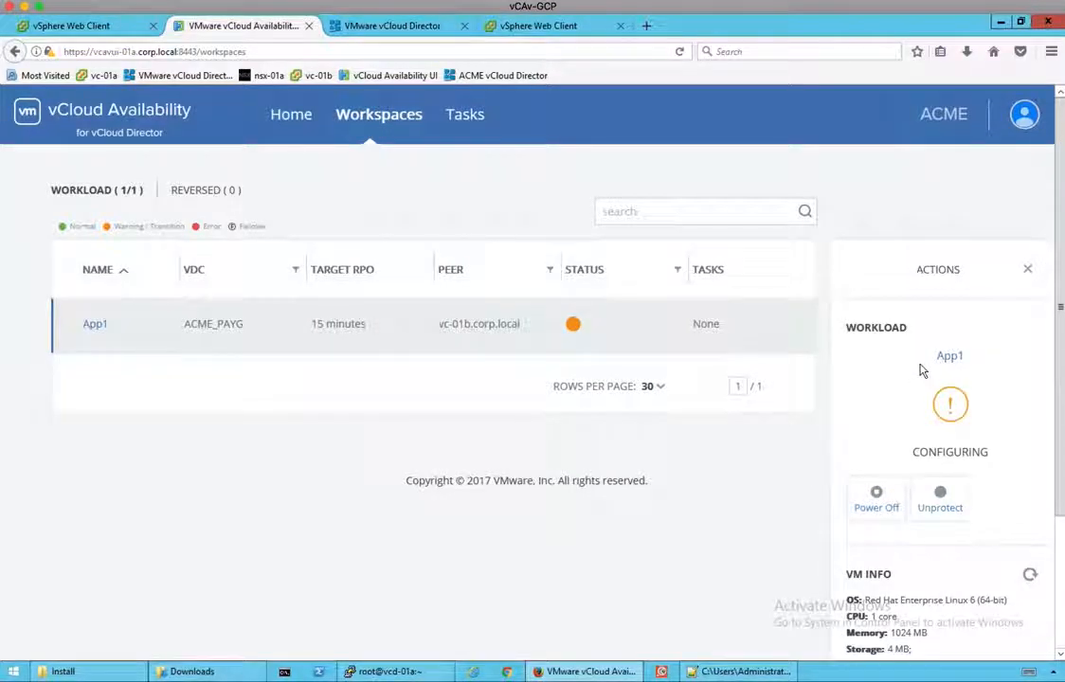
{"action": "scroll", "coordinate": [924, 369], "scroll_direction": "down", "scroll_amount": 1}
{"action": "scroll", "coordinate": [924, 370], "scroll_direction": "down", "scroll_amount": 3}
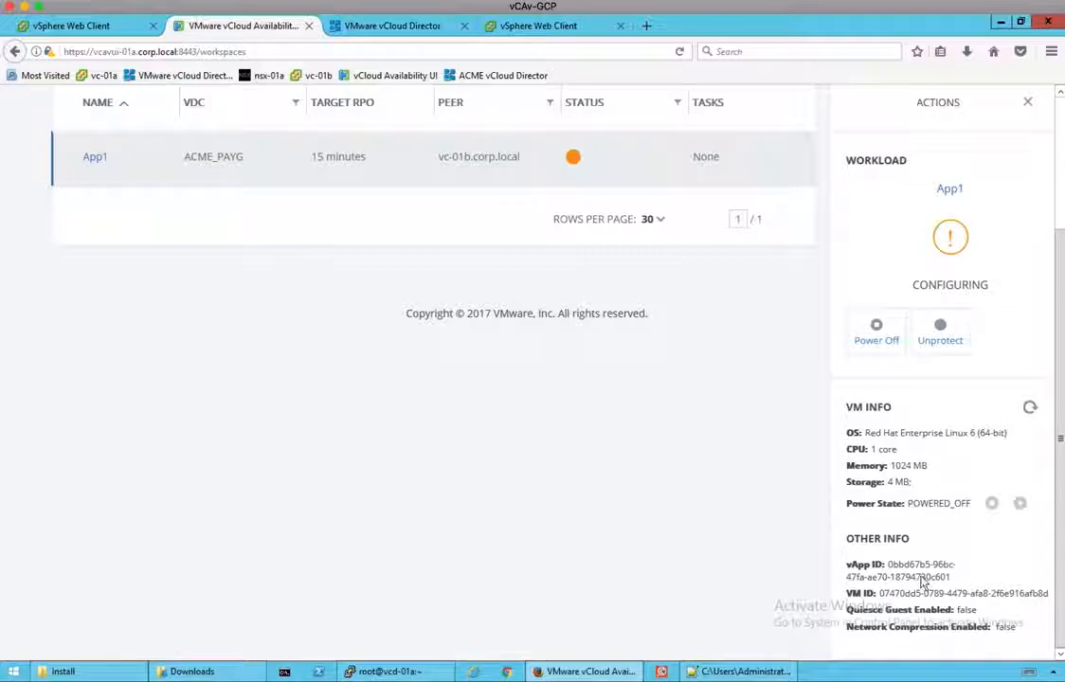
{"action": "scroll", "coordinate": [919, 427], "scroll_direction": "up", "scroll_amount": 3}
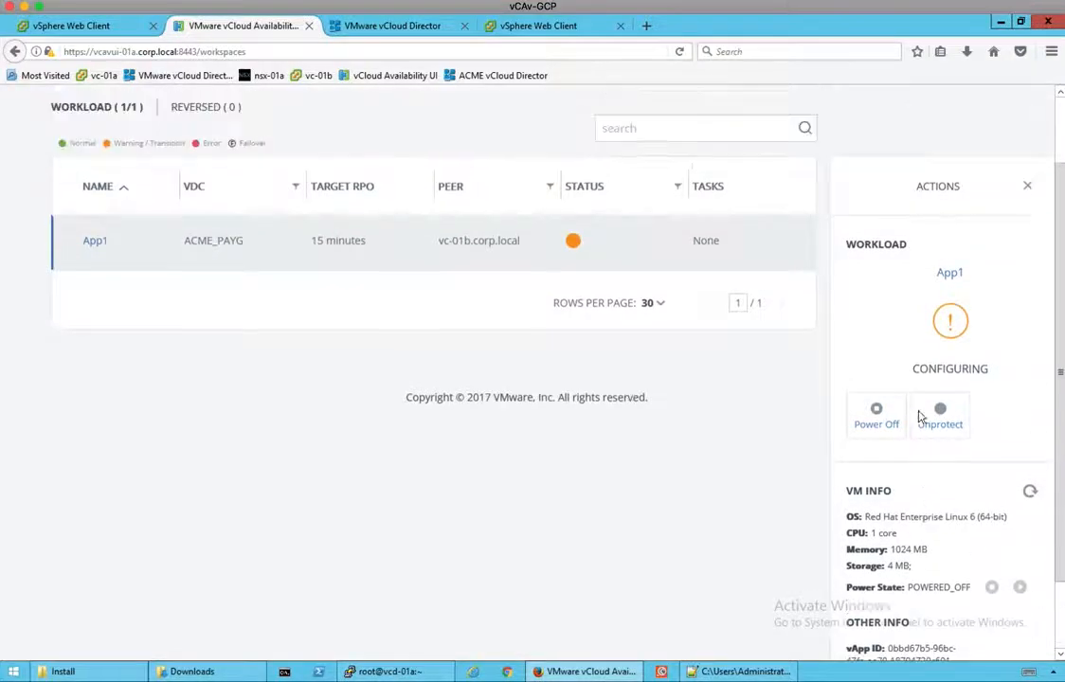
{"action": "left_click", "coordinate": [471, 128]}
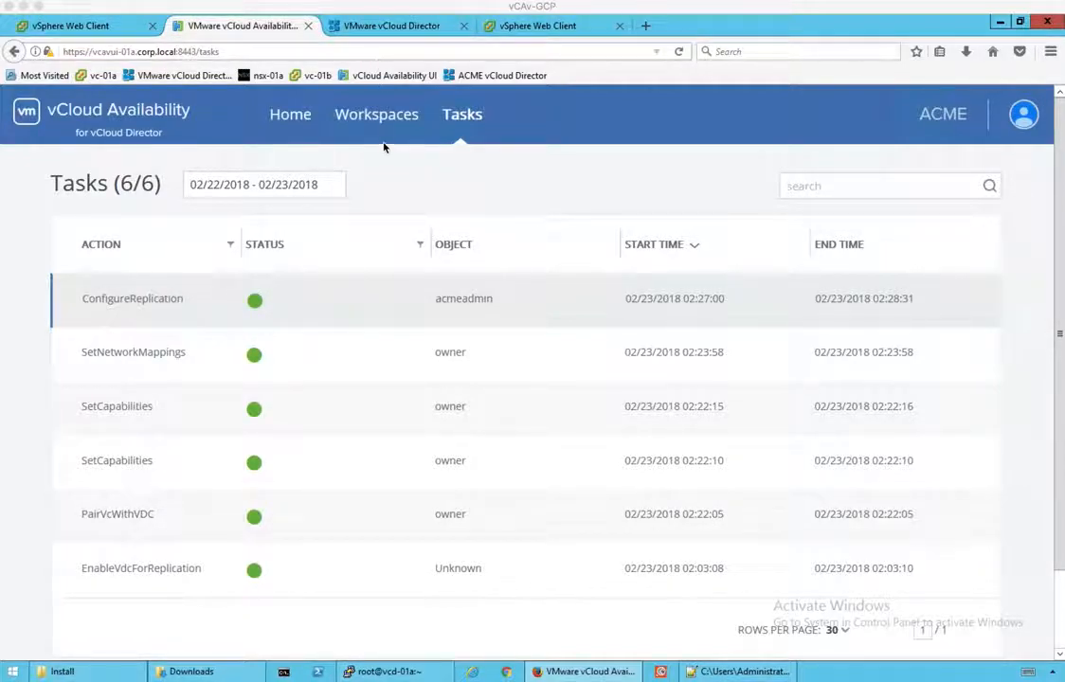
Step: Refresh vc-01b's outgoing replications until App1 reports OK to ACME_PAYG at 15-minute RPO
{"action": "left_click", "coordinate": [107, 28]}
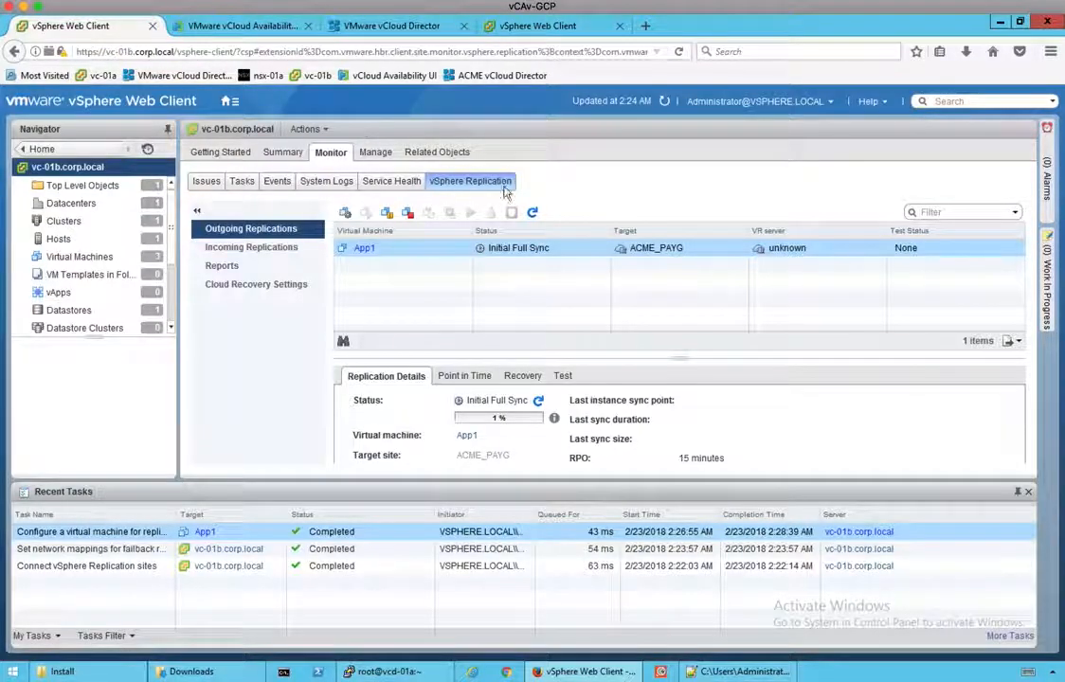
{"action": "left_click", "coordinate": [228, 101]}
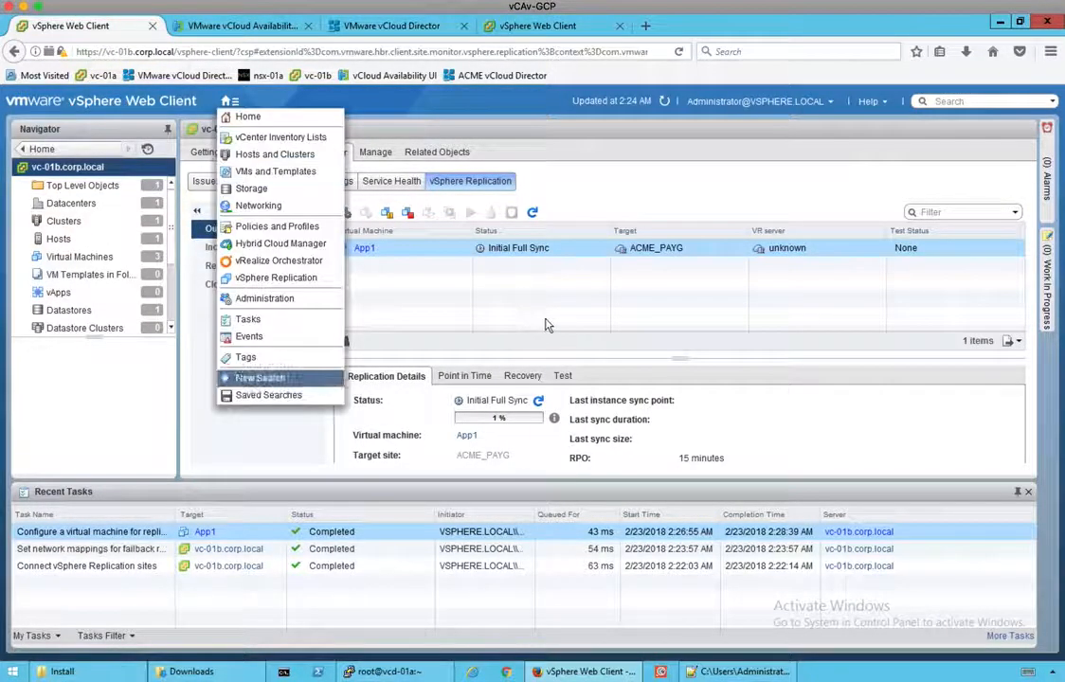
{"action": "left_click", "coordinate": [545, 325]}
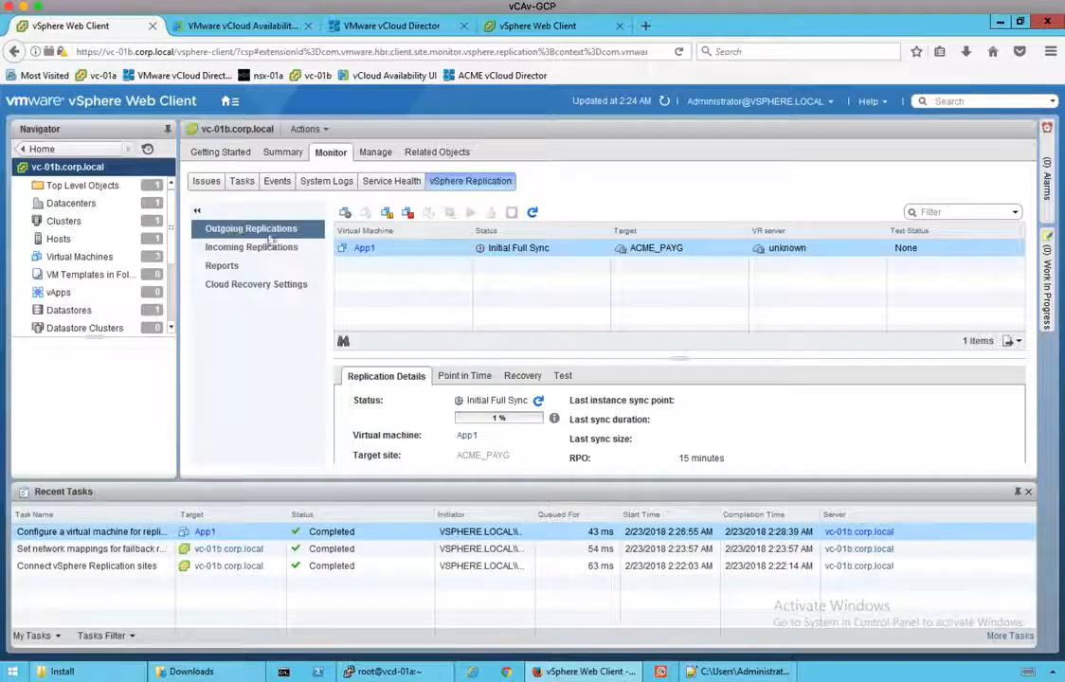
{"action": "left_click", "coordinate": [539, 403]}
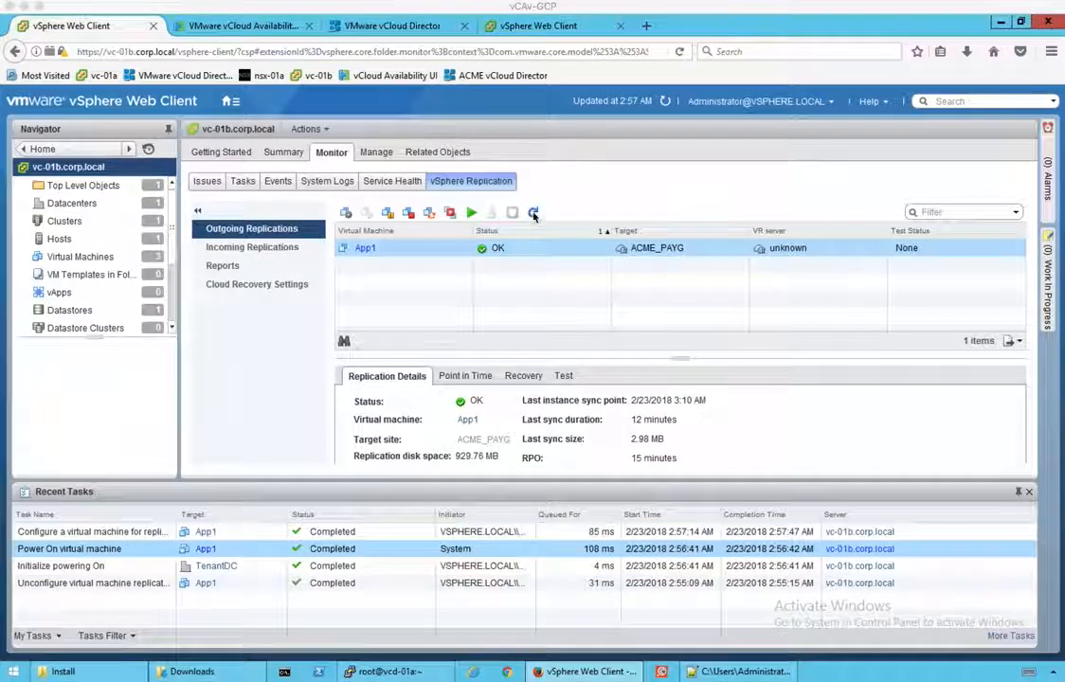
{"action": "left_click", "coordinate": [534, 212]}
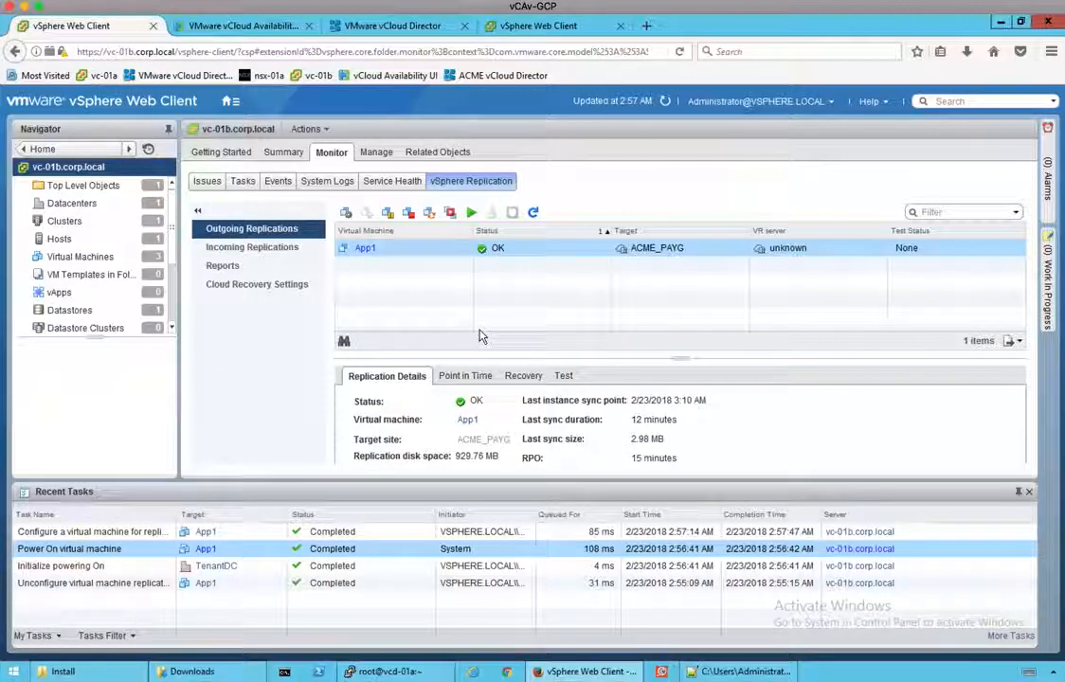
Step: Run a test recovery of App1 using the 2/23/2018 3:10 AM point-in-time instance
{"action": "right_click", "coordinate": [463, 251]}
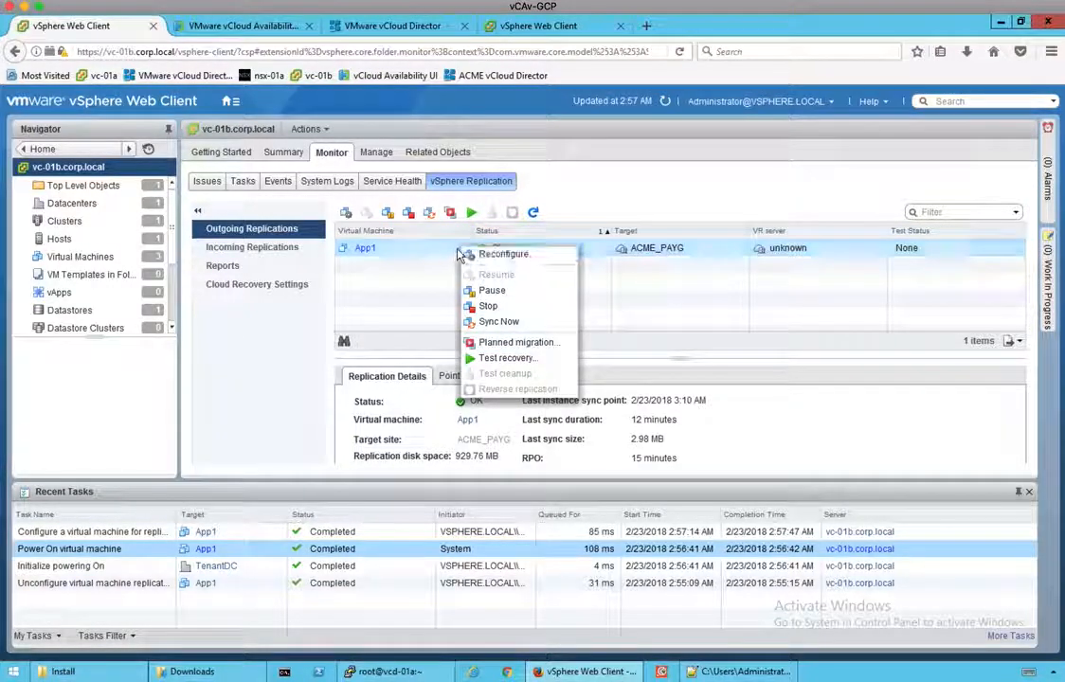
{"action": "left_click", "coordinate": [507, 358]}
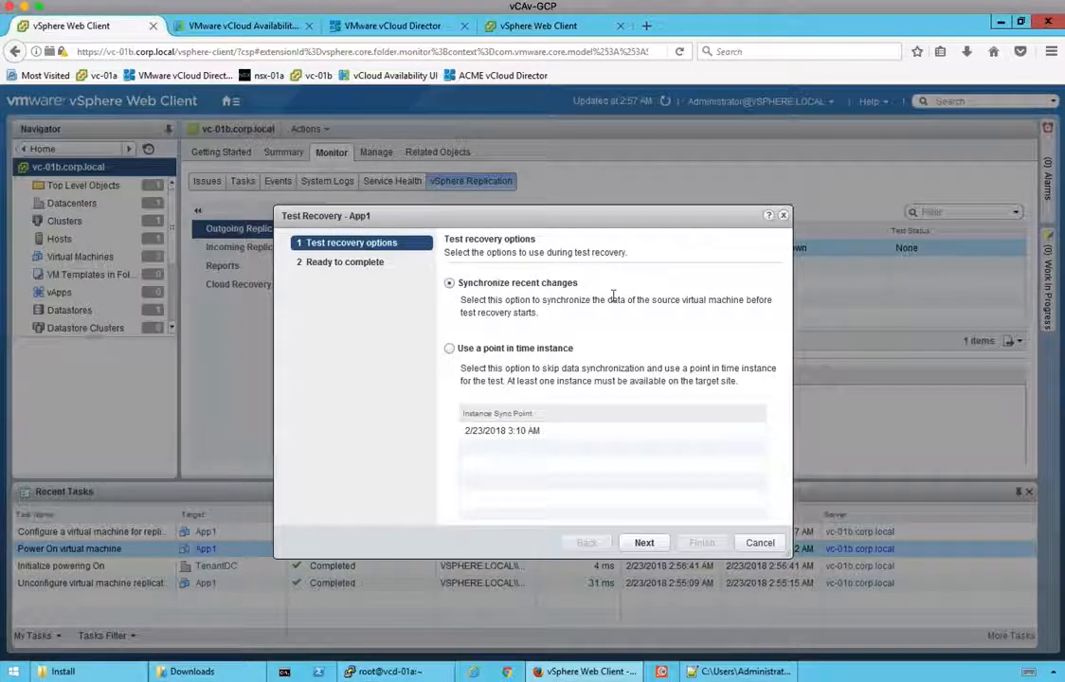
{"action": "left_click", "coordinate": [451, 349]}
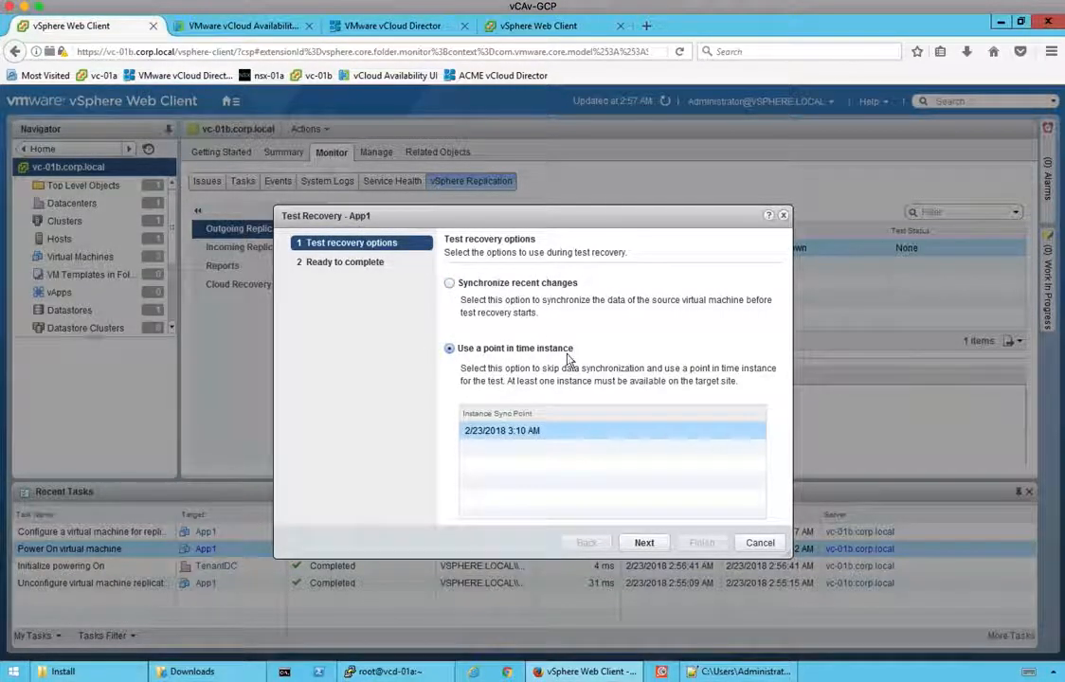
{"action": "left_click", "coordinate": [643, 543]}
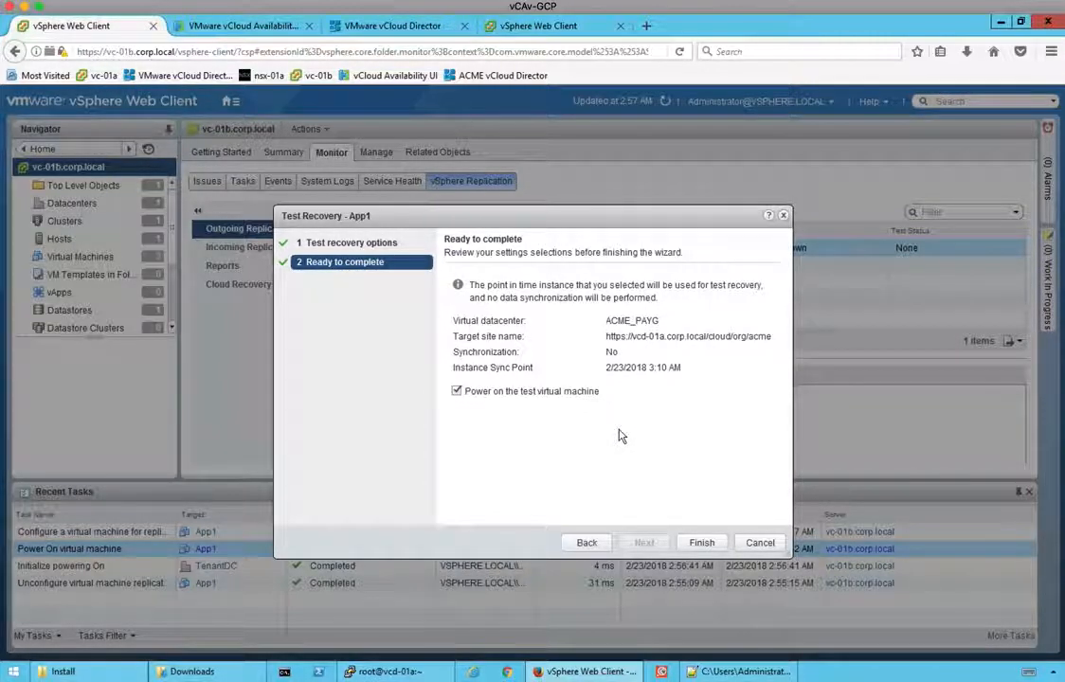
{"action": "left_click", "coordinate": [702, 544]}
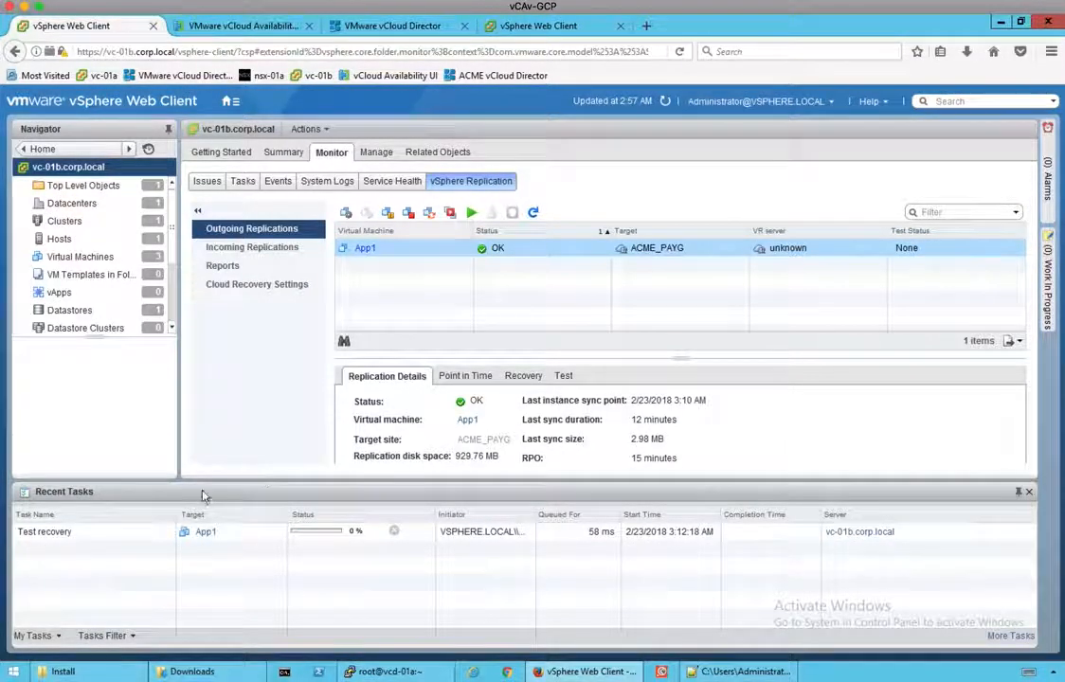
{"action": "left_click", "coordinate": [95, 534]}
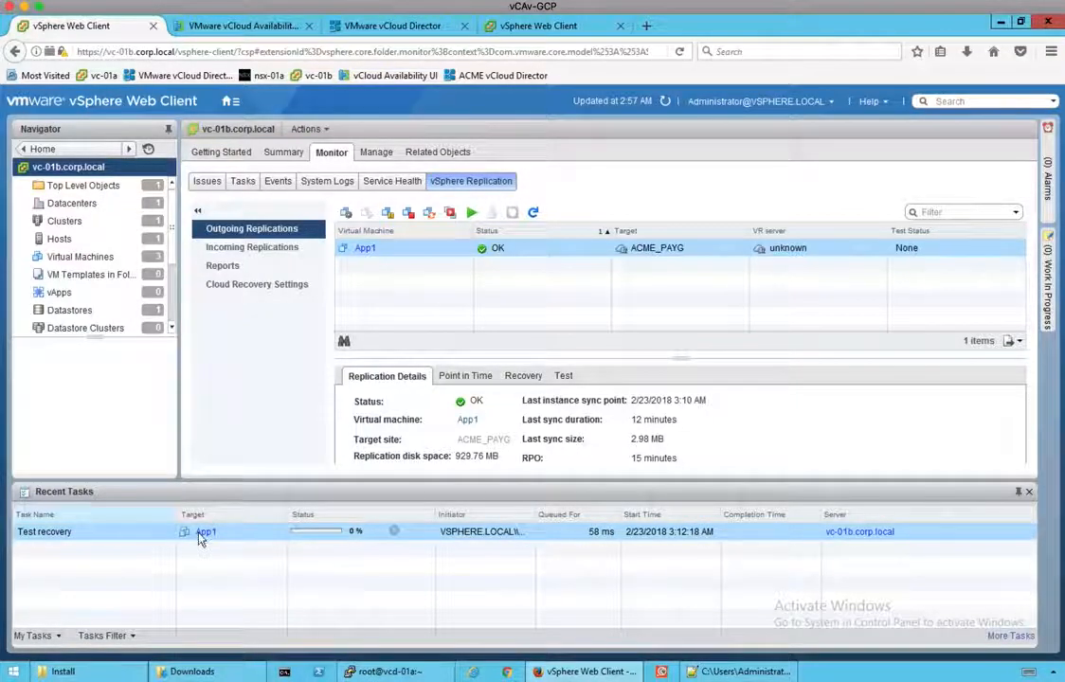
Step: Track App1's test failover progress in Workspaces, checking its busy replica vApp in vCloud Director
{"action": "left_click", "coordinate": [242, 28]}
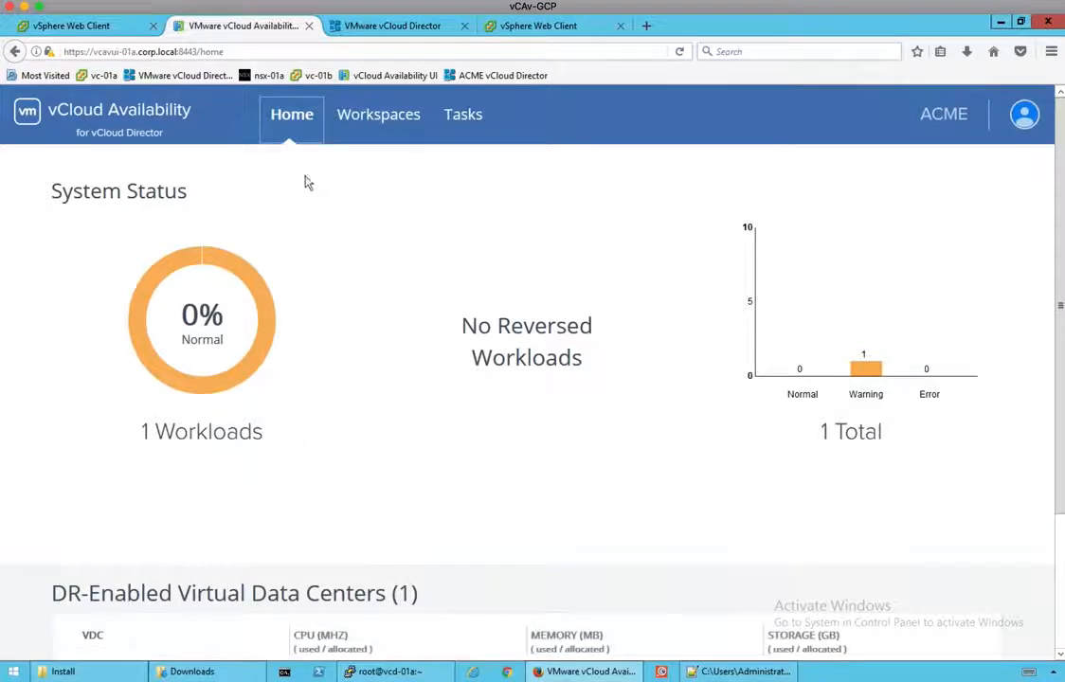
{"action": "left_click", "coordinate": [375, 118]}
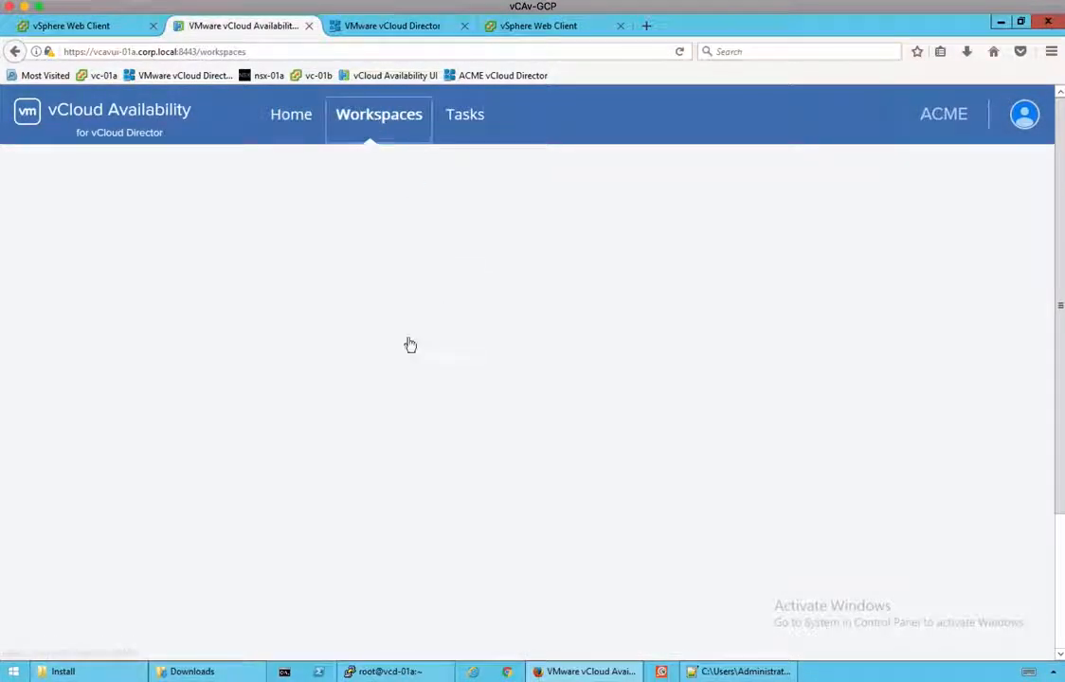
{"action": "left_click", "coordinate": [791, 334]}
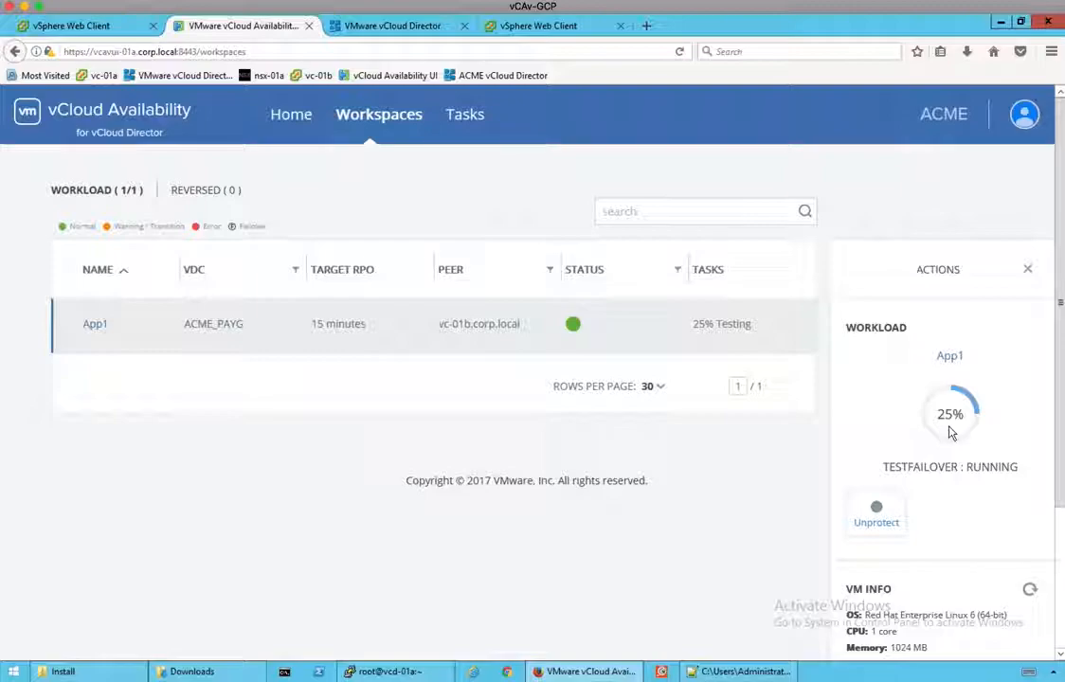
{"action": "scroll", "coordinate": [951, 433], "scroll_direction": "down", "scroll_amount": 5}
{"action": "left_click", "coordinate": [415, 27]}
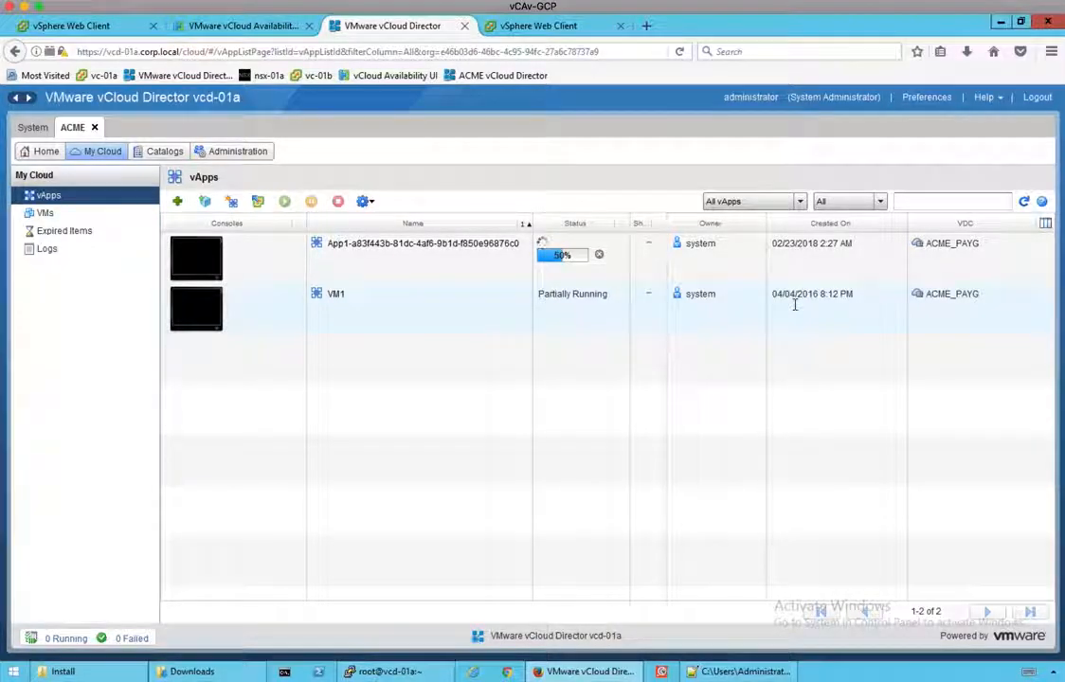
{"action": "left_click", "coordinate": [754, 273]}
{"action": "left_click", "coordinate": [252, 31]}
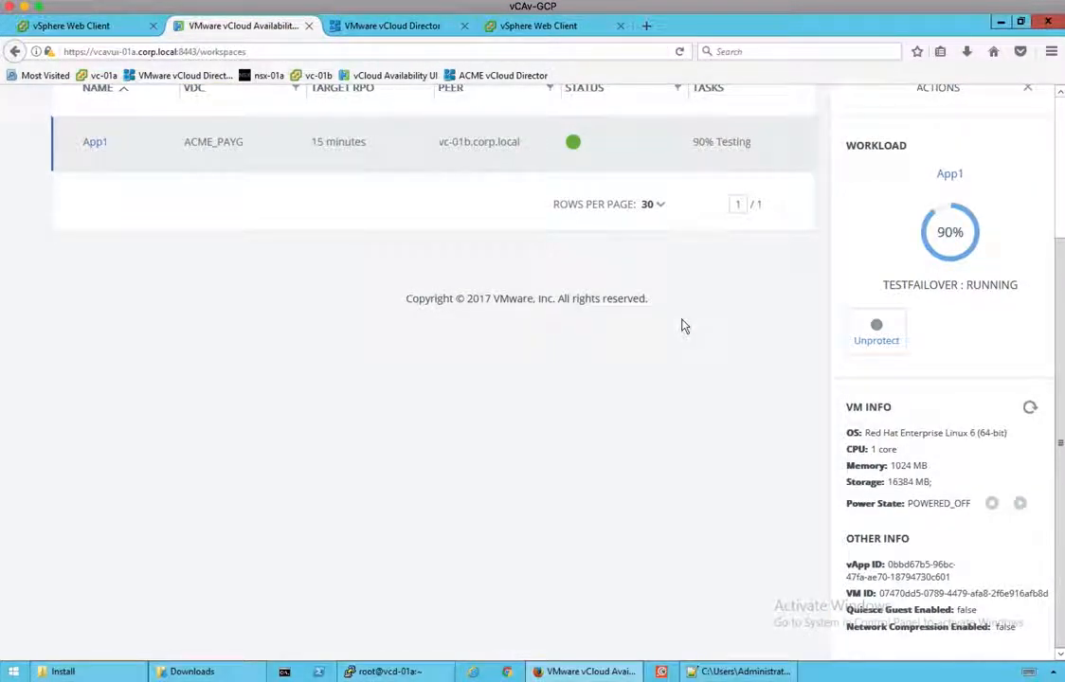
{"action": "scroll", "coordinate": [685, 326], "scroll_direction": "up", "scroll_amount": 4}
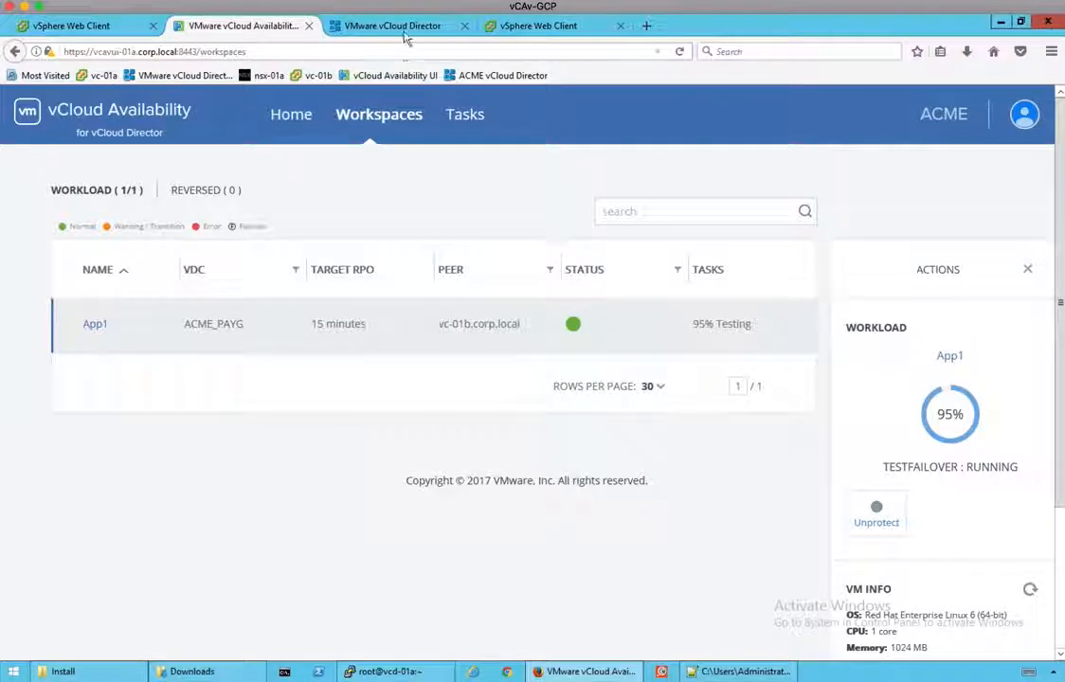
Step: Track App1's TESTFAILOVER task until it reaches 95% with its VM POWERED_ON
{"action": "left_click", "coordinate": [461, 117]}
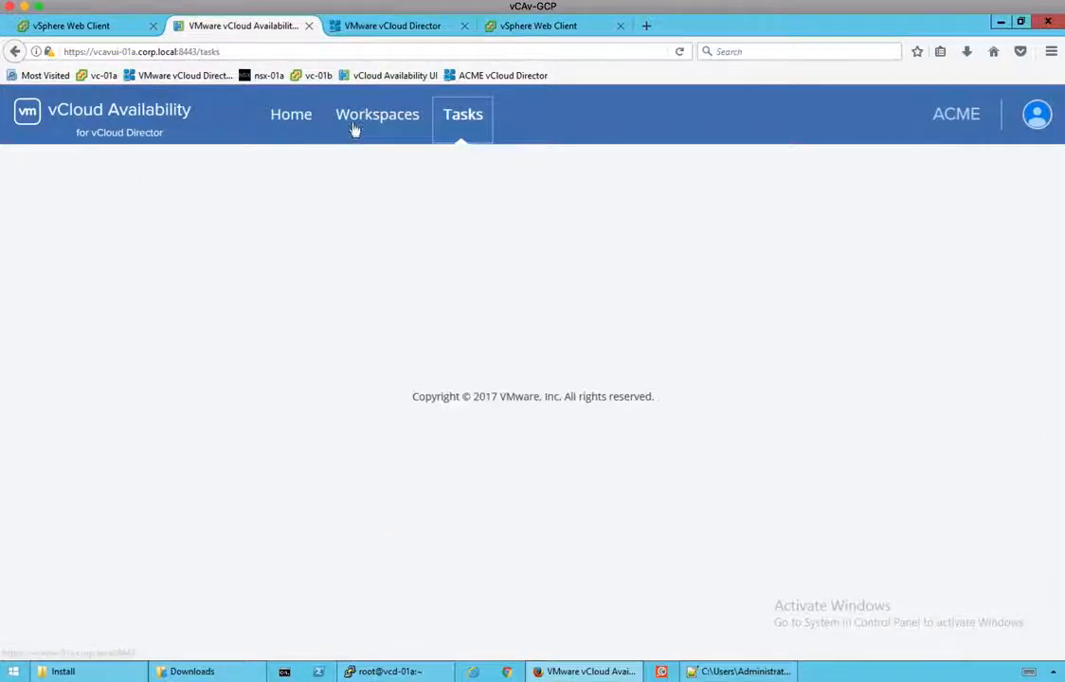
{"action": "left_click", "coordinate": [375, 117]}
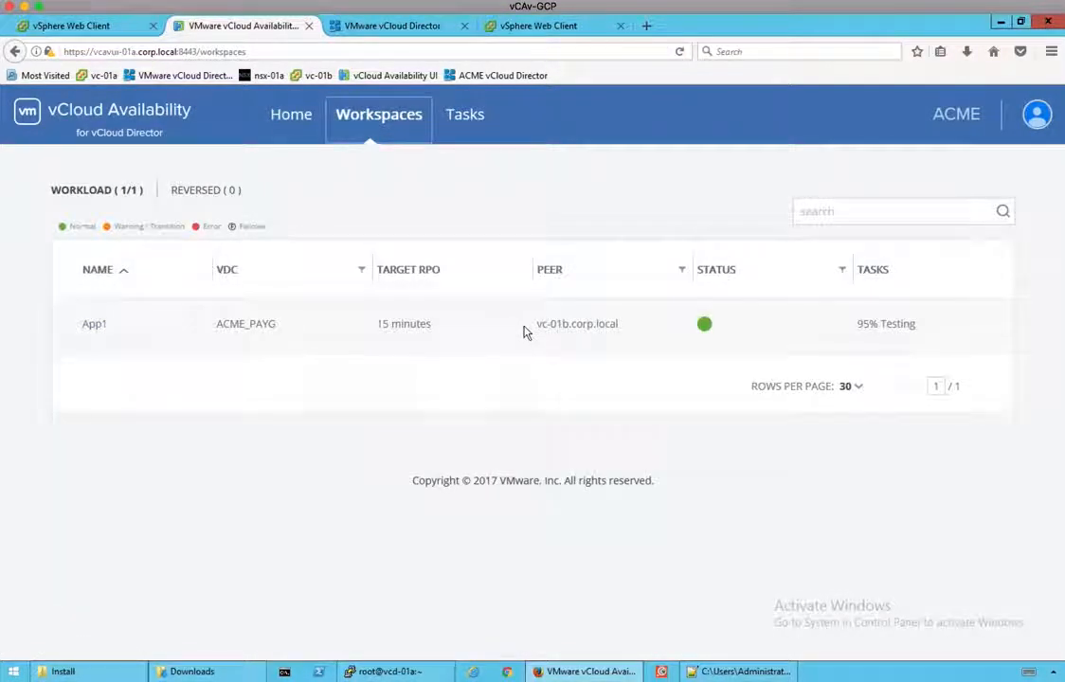
{"action": "left_click", "coordinate": [526, 332]}
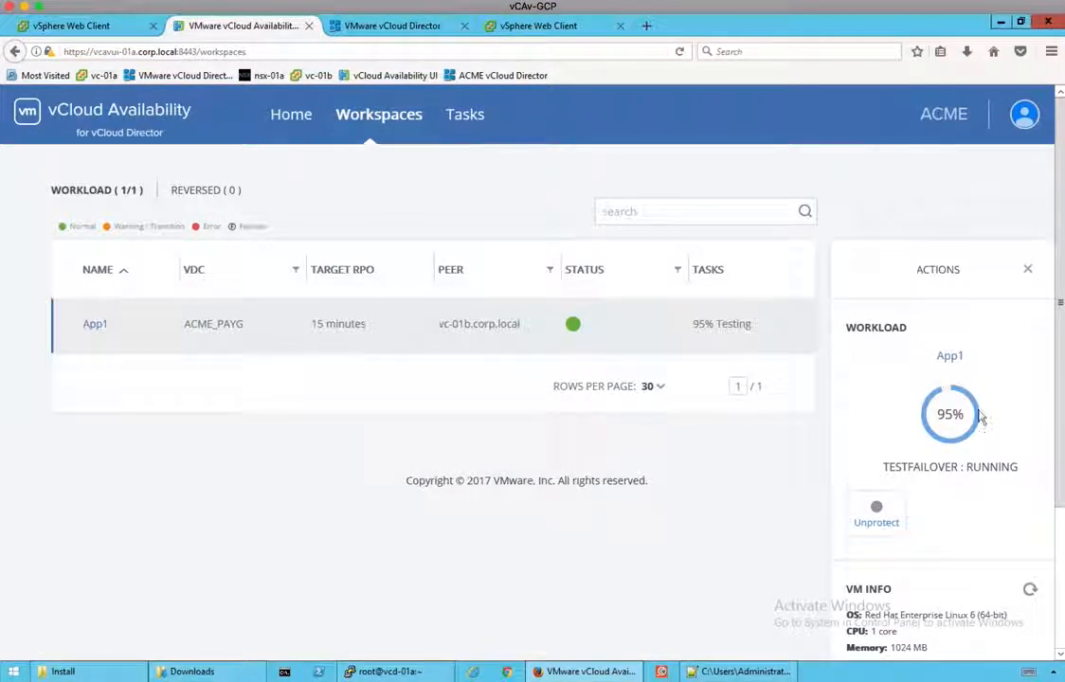
{"action": "scroll", "coordinate": [981, 417], "scroll_direction": "down", "scroll_amount": 2}
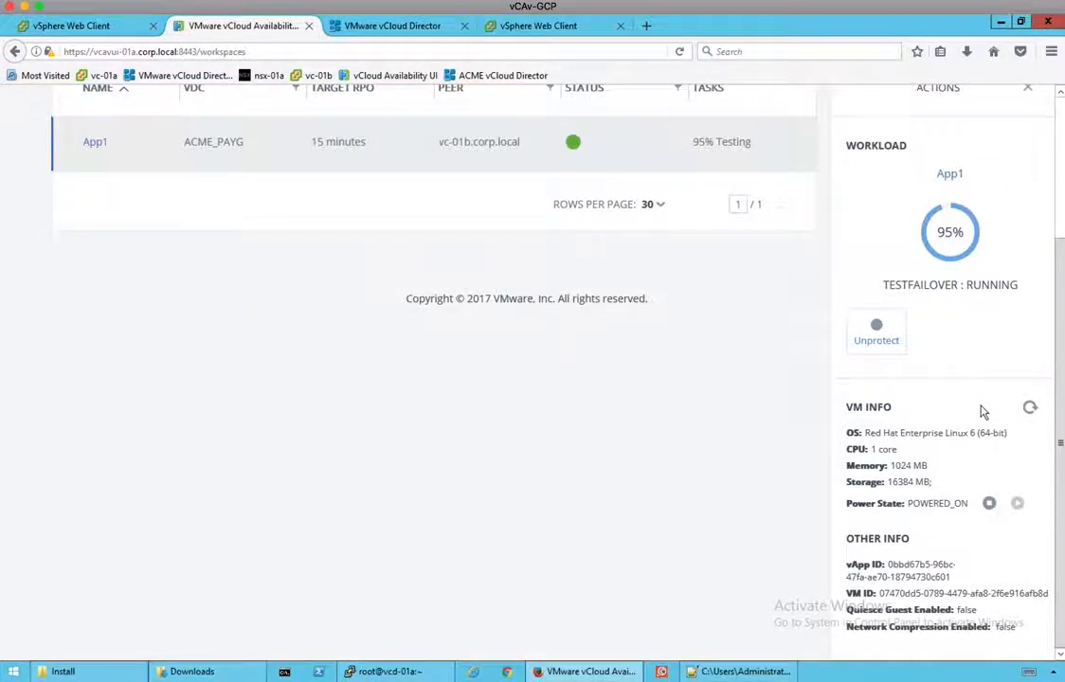
{"action": "scroll", "coordinate": [983, 411], "scroll_direction": "up", "scroll_amount": 2}
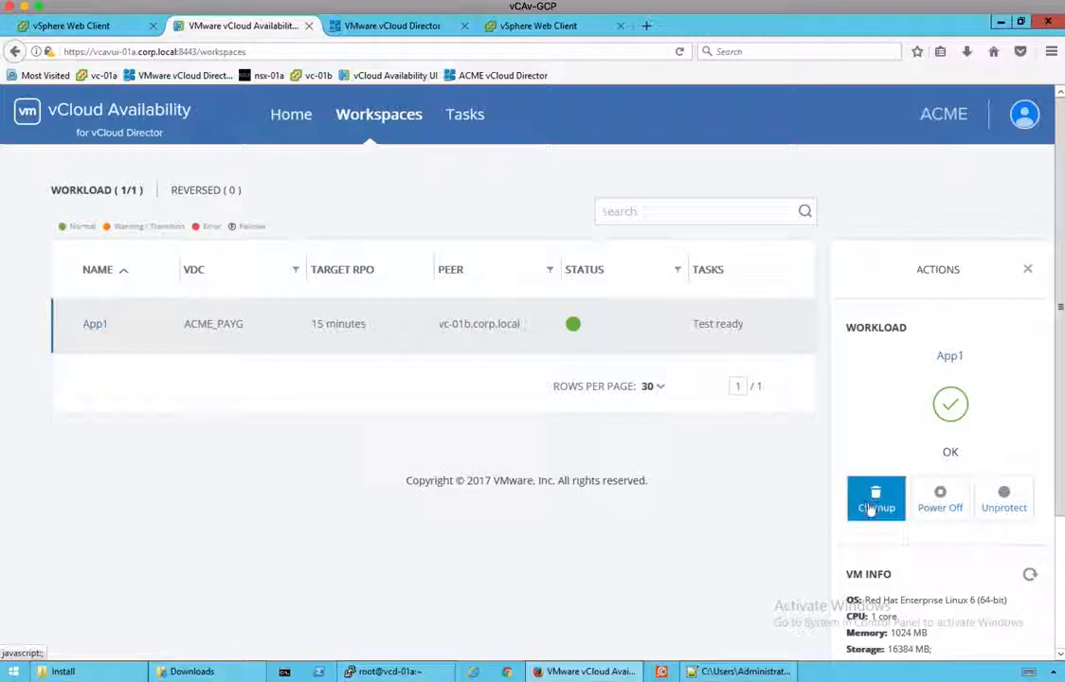
Step: Select App1 in vSphere's Outgoing Replications and refresh the replication list
{"action": "left_click", "coordinate": [86, 25]}
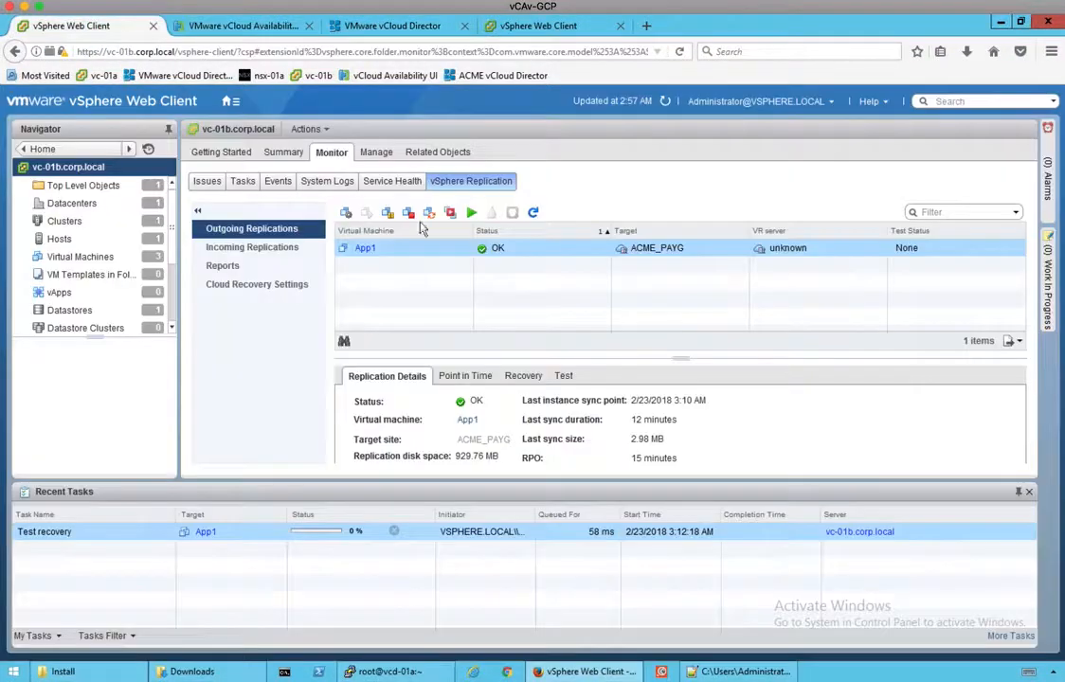
{"action": "right_click", "coordinate": [413, 252]}
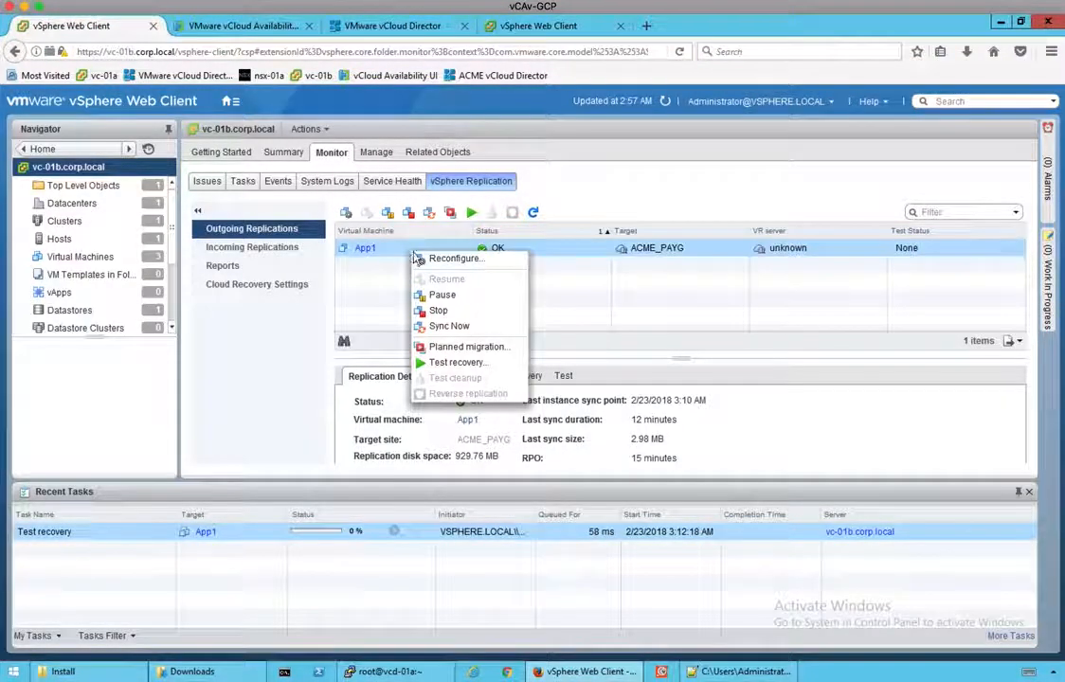
{"action": "left_click", "coordinate": [581, 299]}
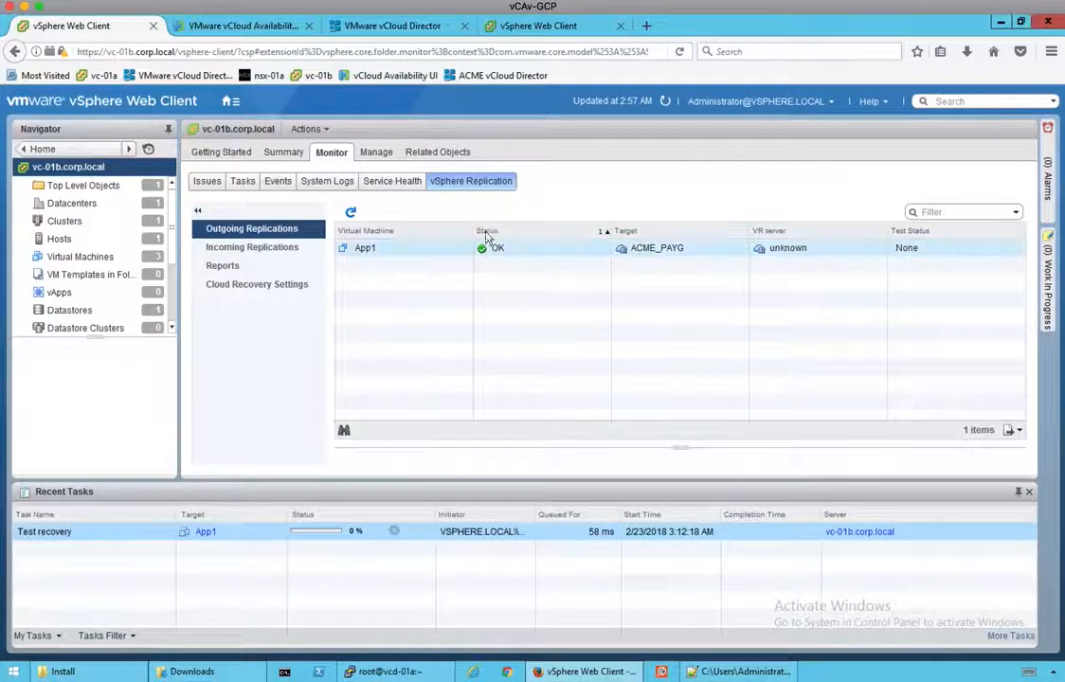
{"action": "left_click", "coordinate": [483, 253]}
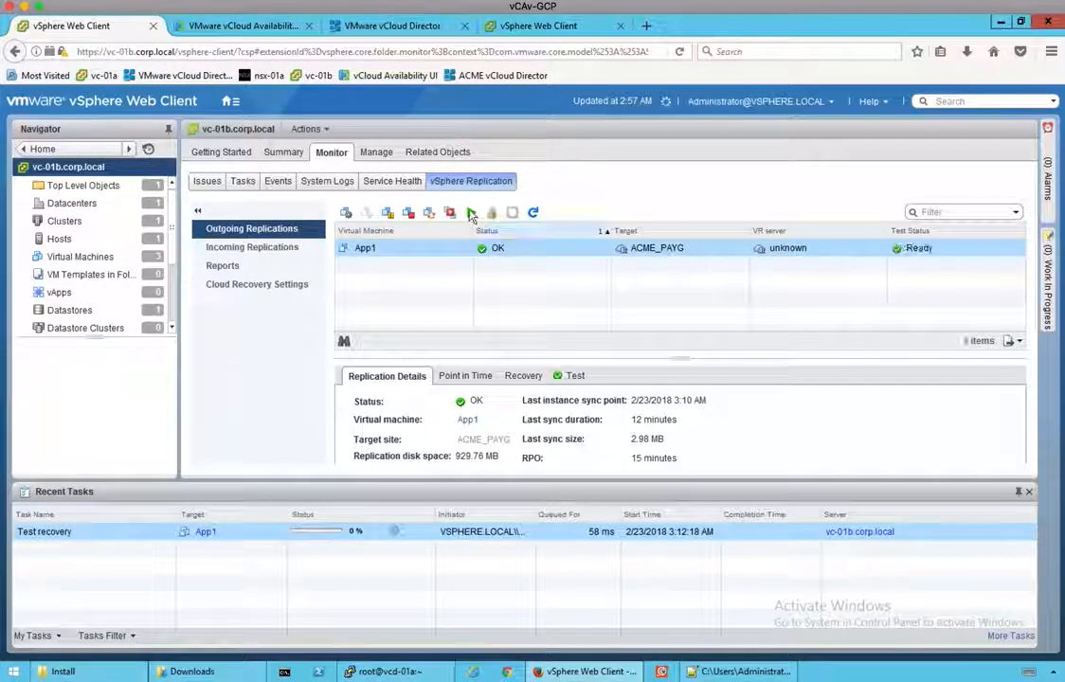
{"action": "left_click", "coordinate": [666, 106]}
{"action": "left_click", "coordinate": [533, 213]}
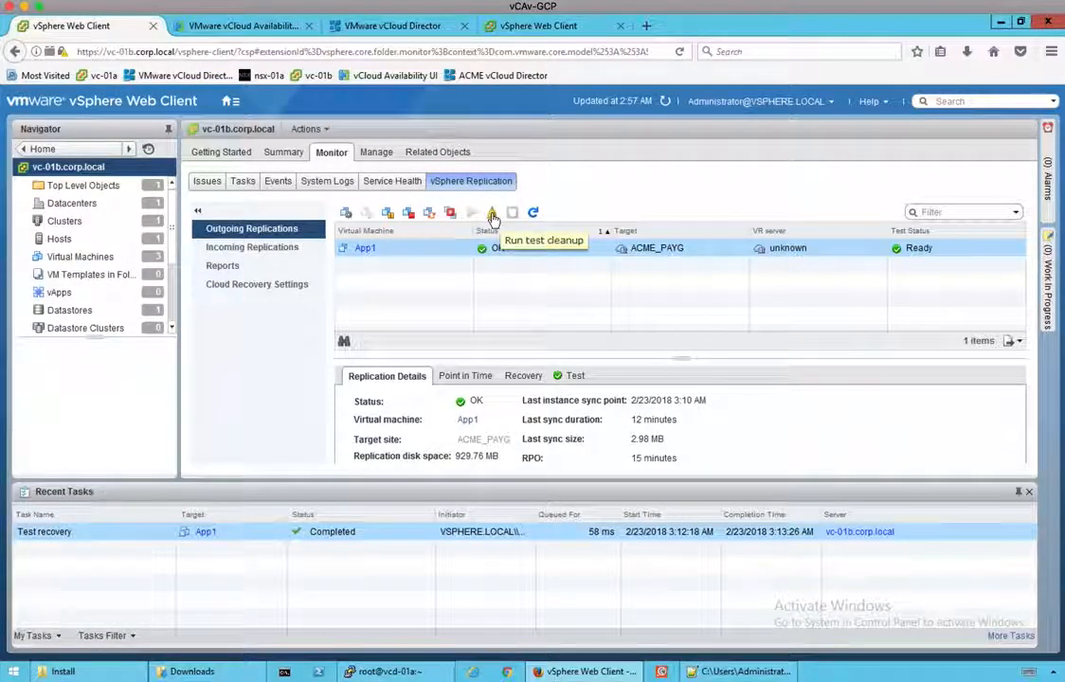
Step: Run test cleanup on App1, confirm Yes, and select the Cleanup test recovery task
{"action": "left_click", "coordinate": [493, 216]}
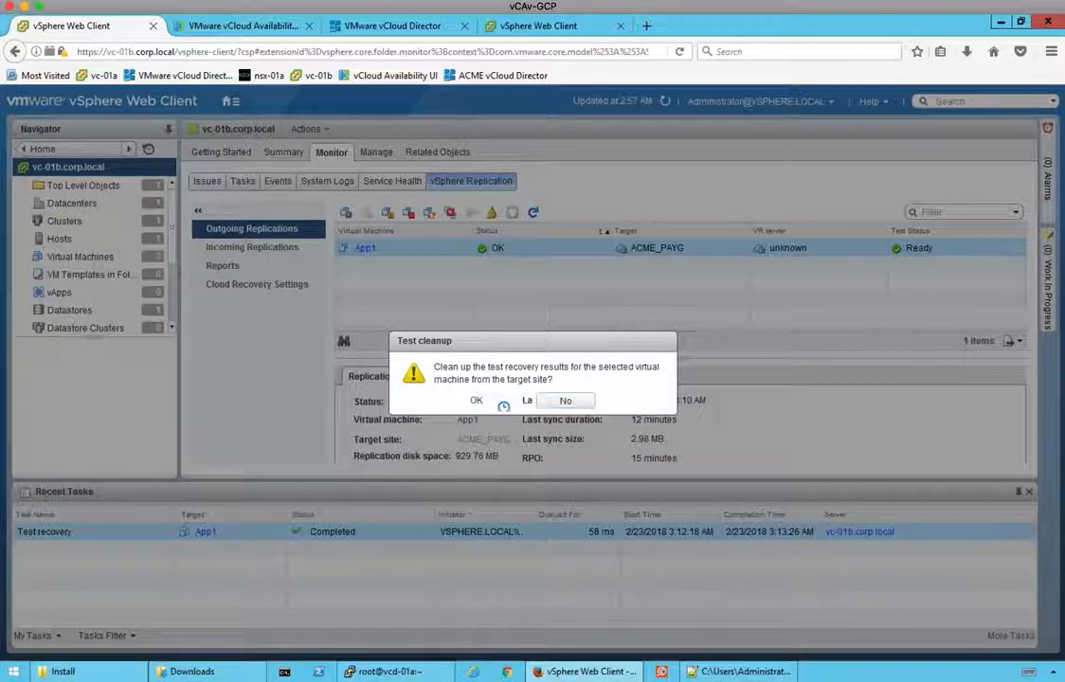
{"action": "left_click", "coordinate": [501, 402]}
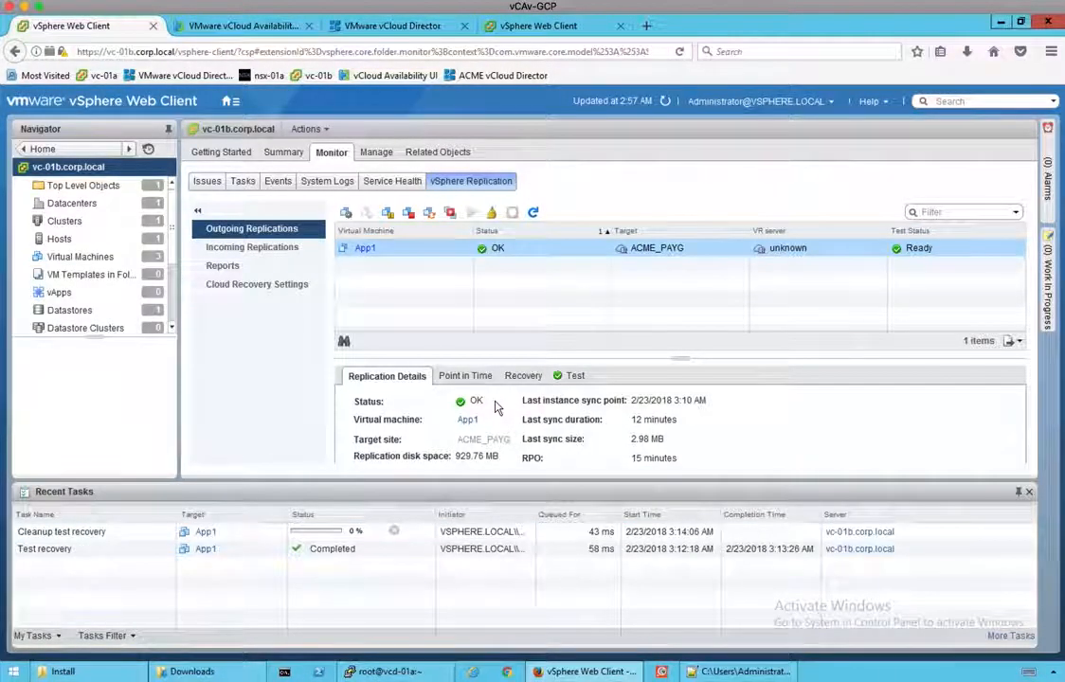
{"action": "left_click", "coordinate": [119, 533]}
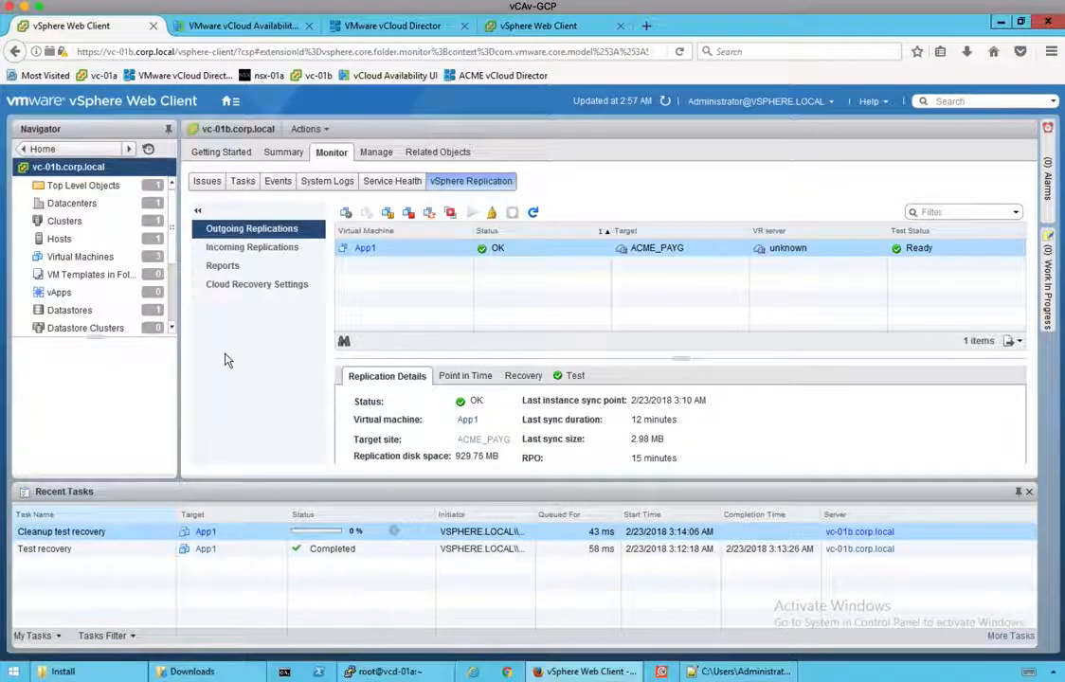
Step: Verify App1's TestCleanup succeeded in Tasks and App1 reports OK with no pending tasks
{"action": "left_click", "coordinate": [249, 28]}
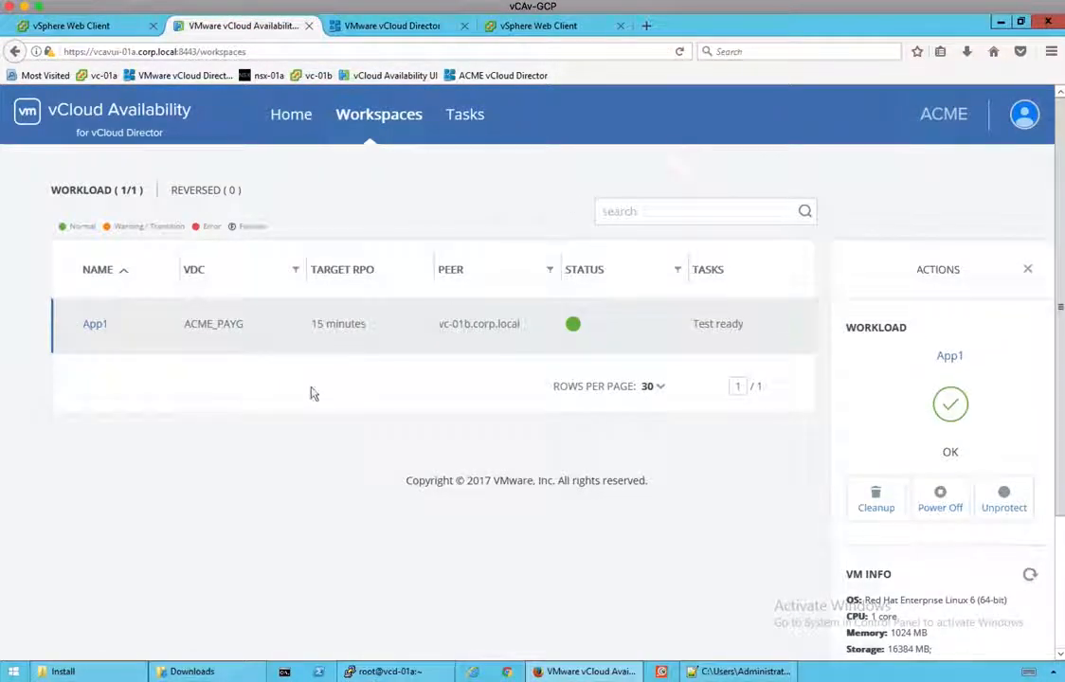
{"action": "left_click", "coordinate": [314, 324]}
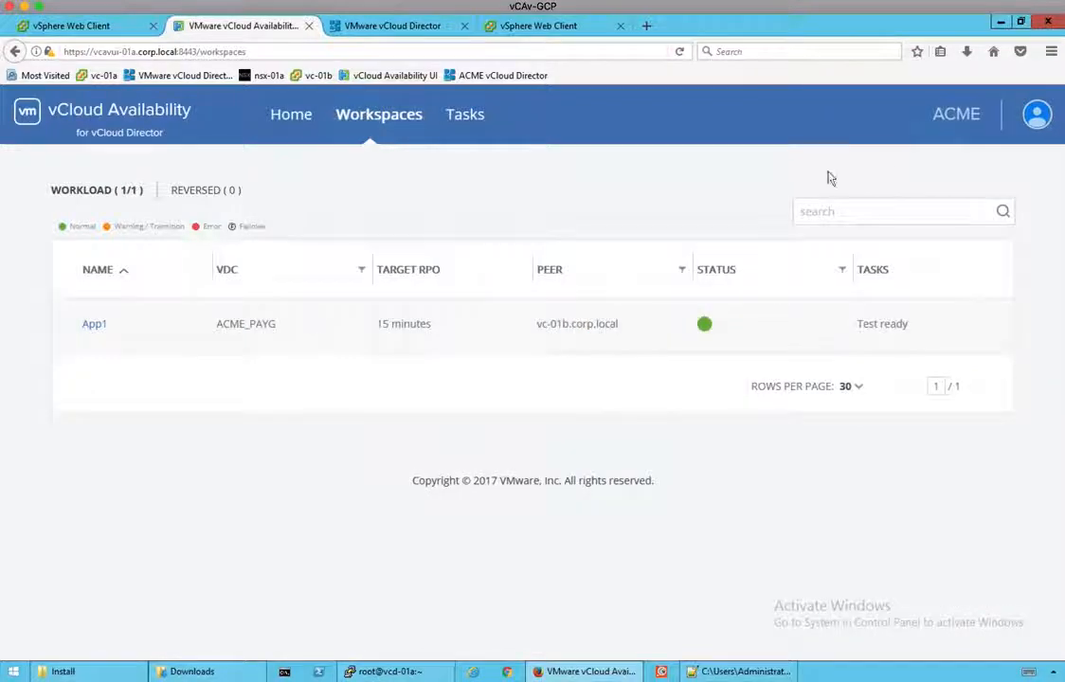
{"action": "left_click", "coordinate": [482, 328]}
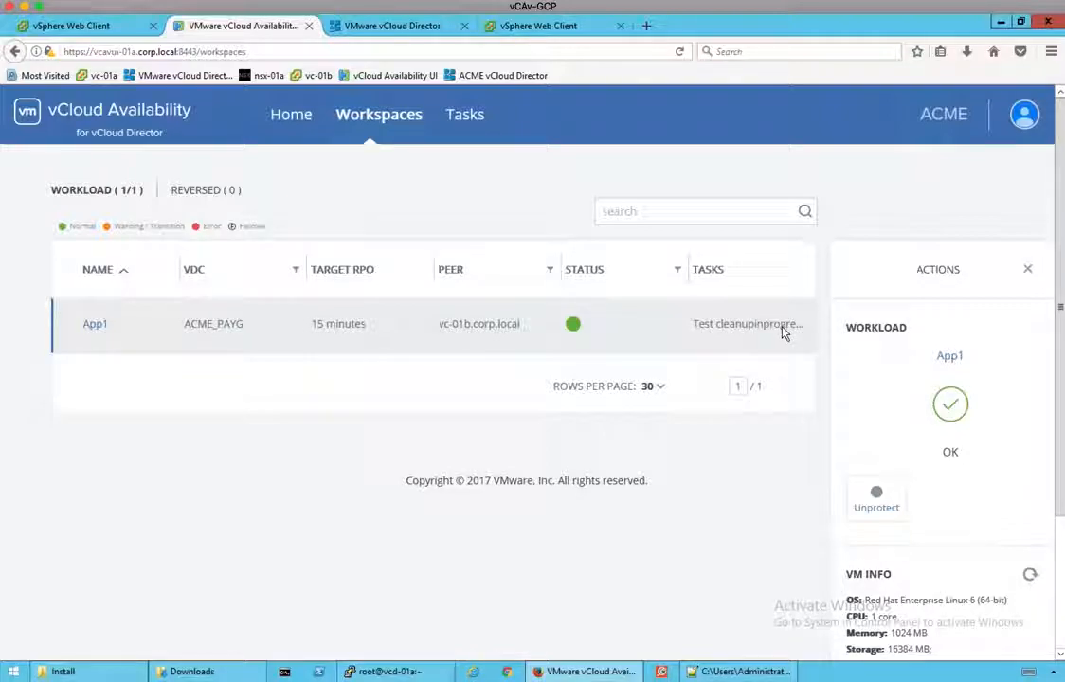
{"action": "left_click", "coordinate": [470, 115]}
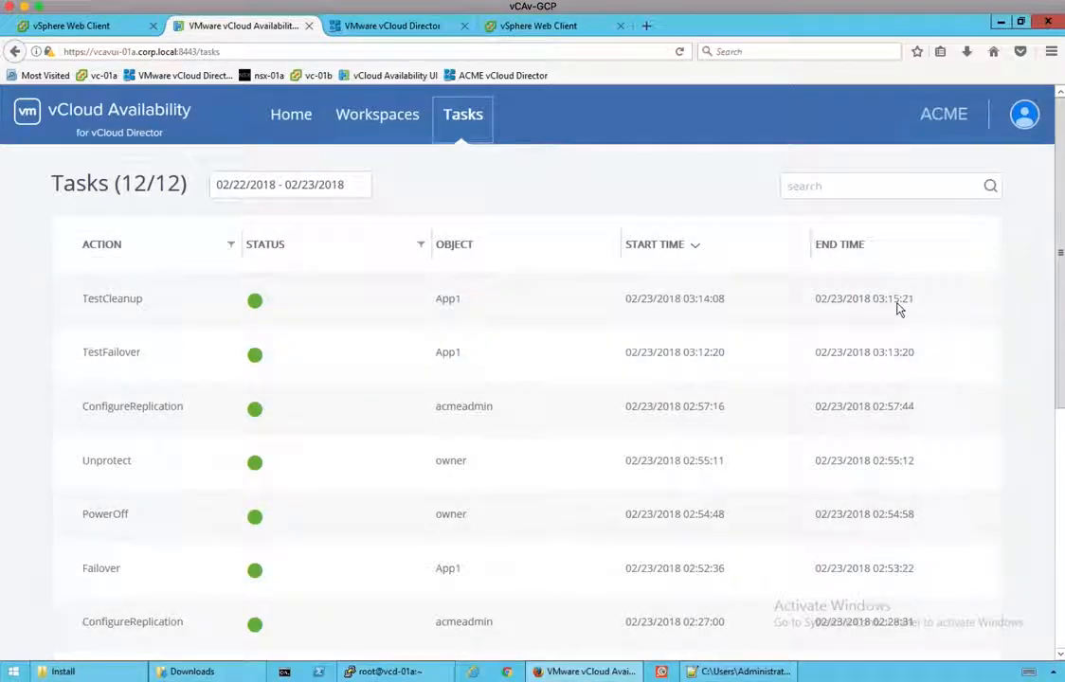
{"action": "left_click", "coordinate": [379, 114]}
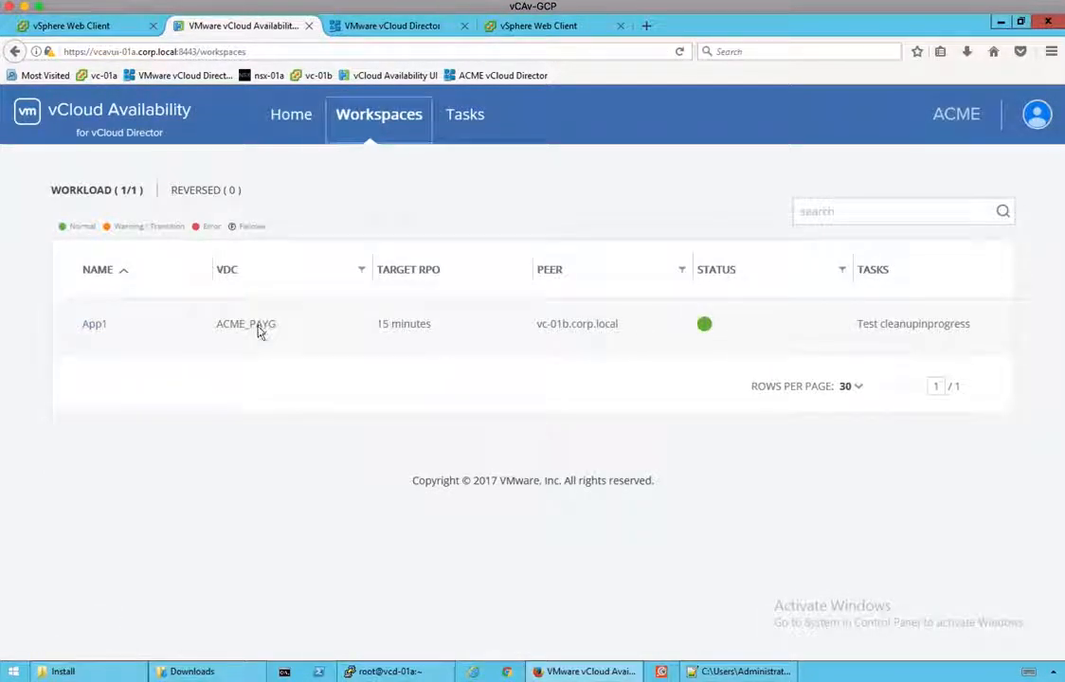
{"action": "left_click", "coordinate": [87, 325]}
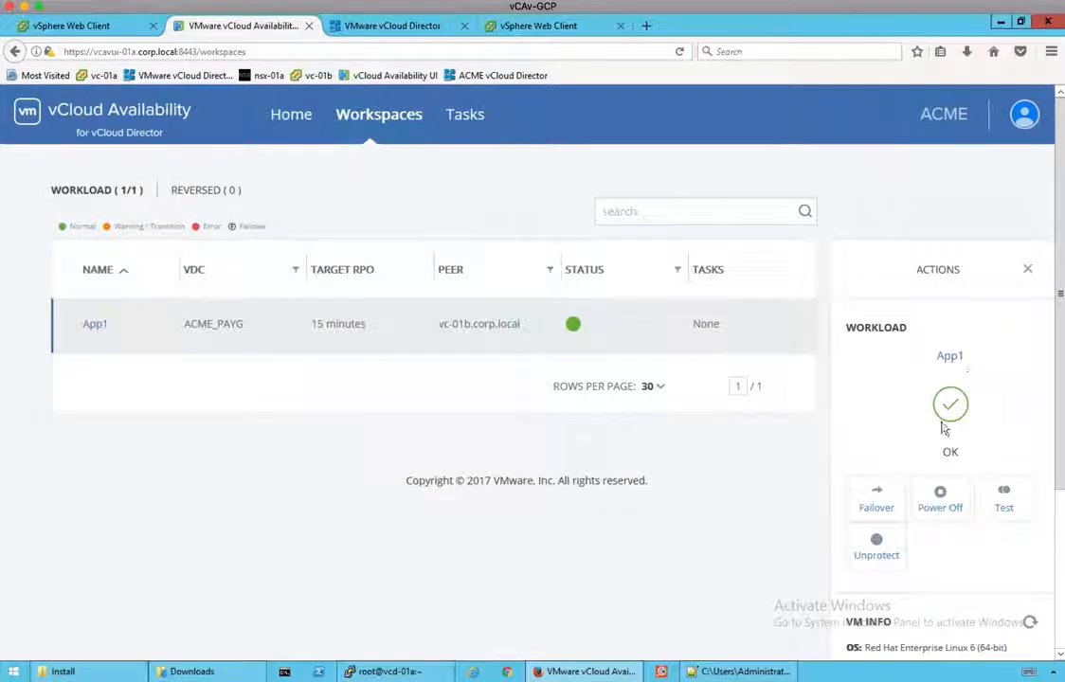
{"action": "left_click", "coordinate": [130, 31]}
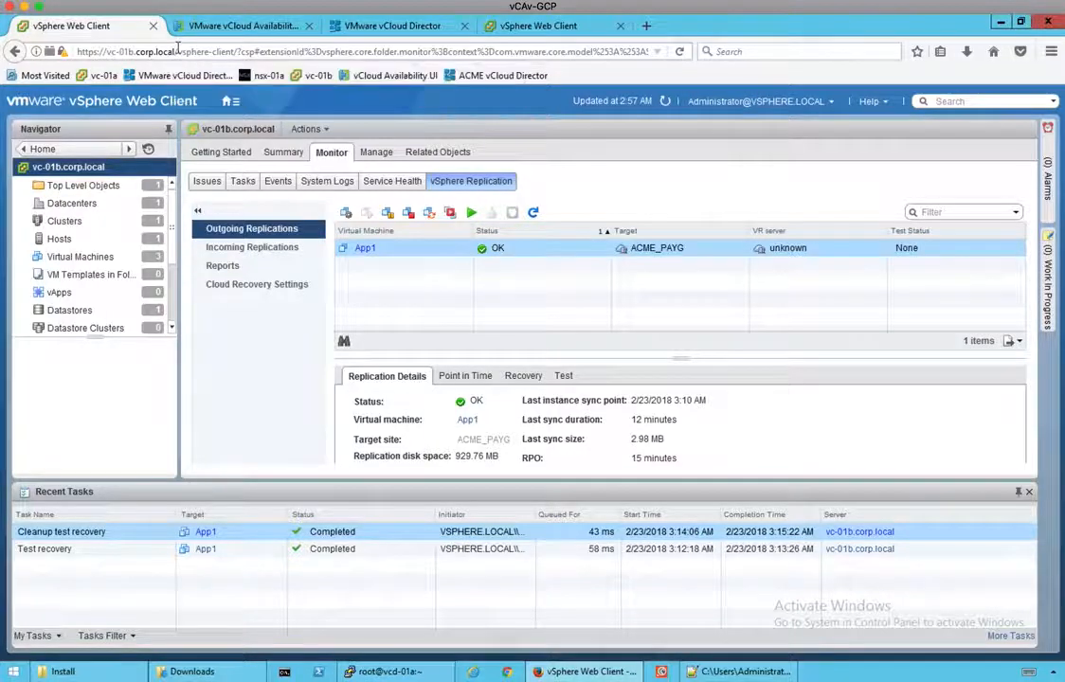
Step: Refresh replications to confirm Cleanup test recovery Completed, then close the vSphere Web Client tab
{"action": "left_click", "coordinate": [533, 212]}
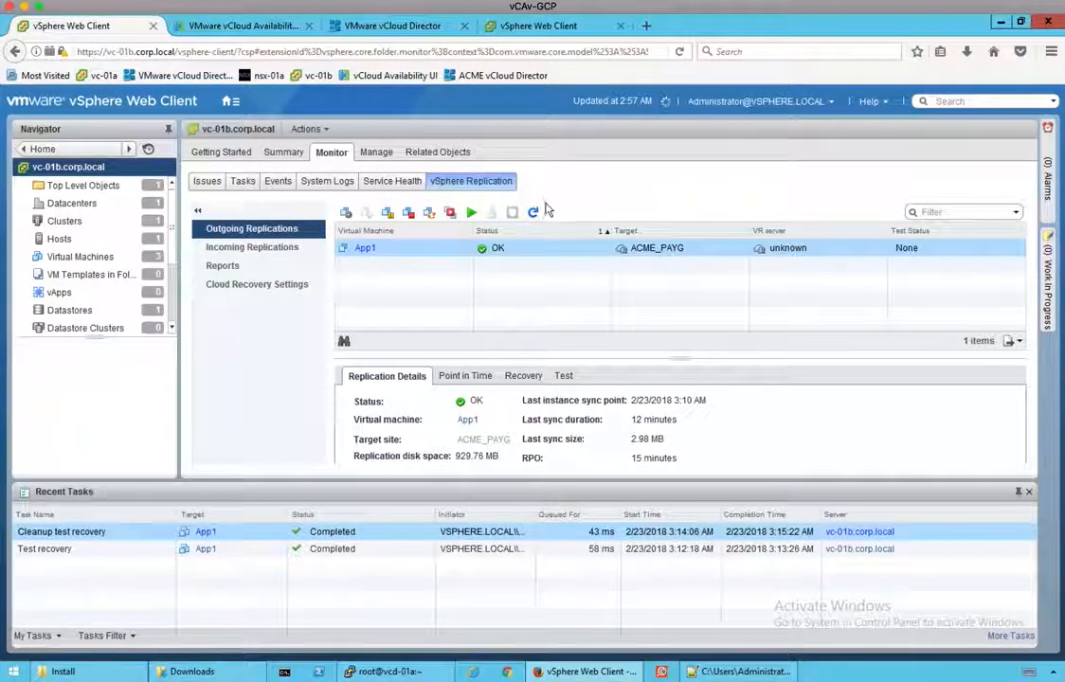
{"action": "left_click", "coordinate": [152, 30]}
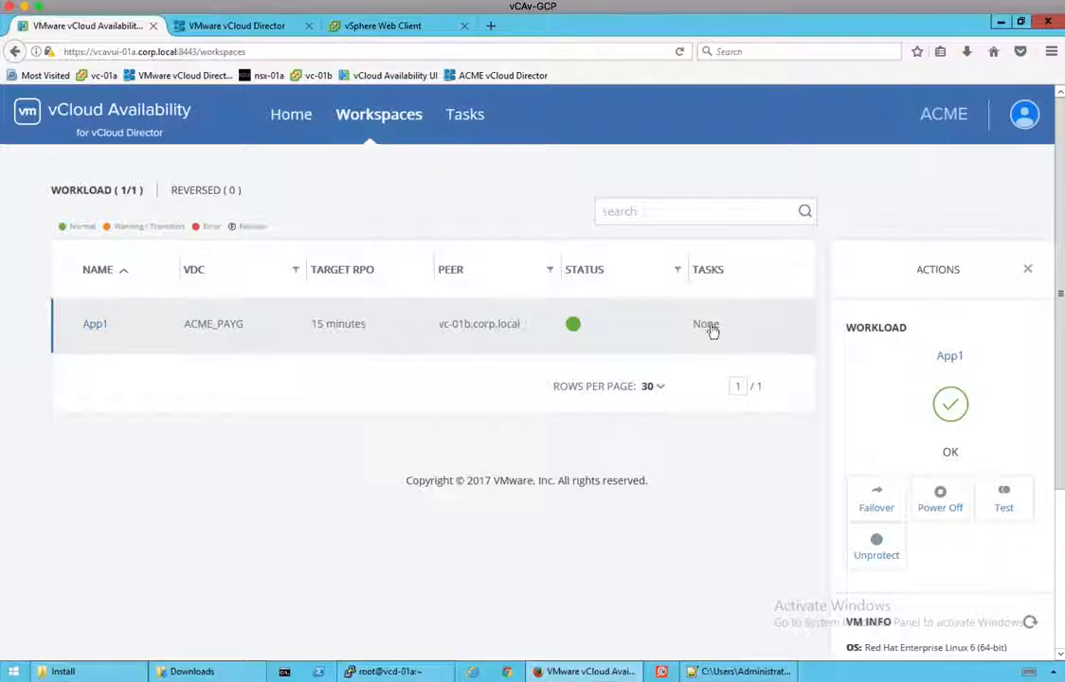
Step: Fail App1 over to the cloud with the failed-over VM powered on
{"action": "left_click", "coordinate": [881, 499]}
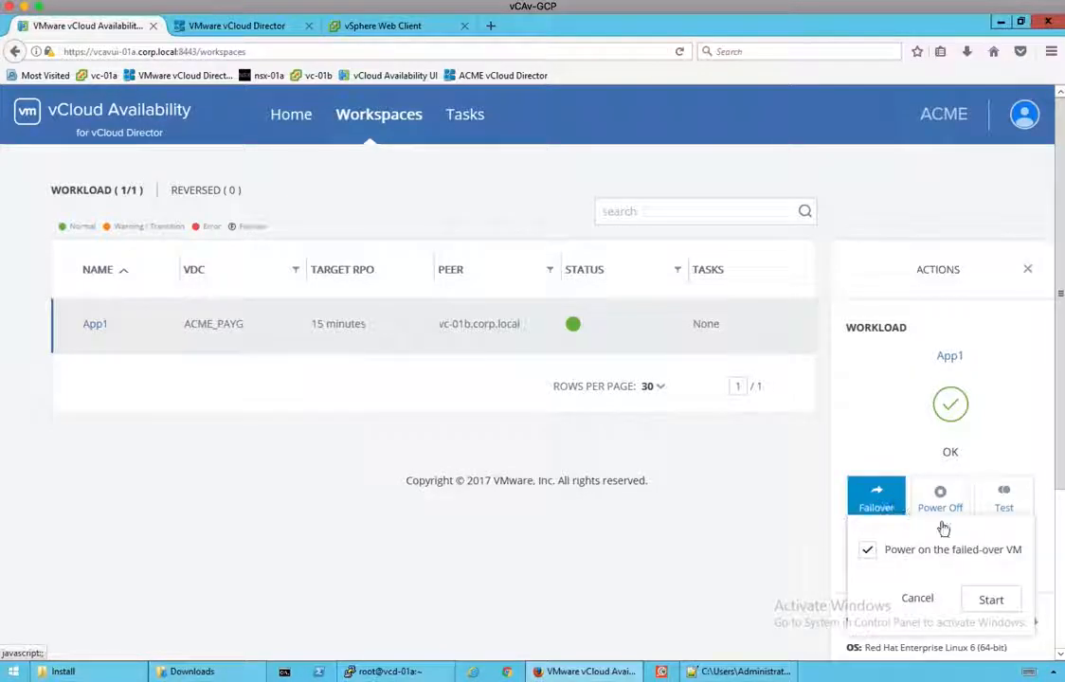
{"action": "left_click", "coordinate": [990, 601]}
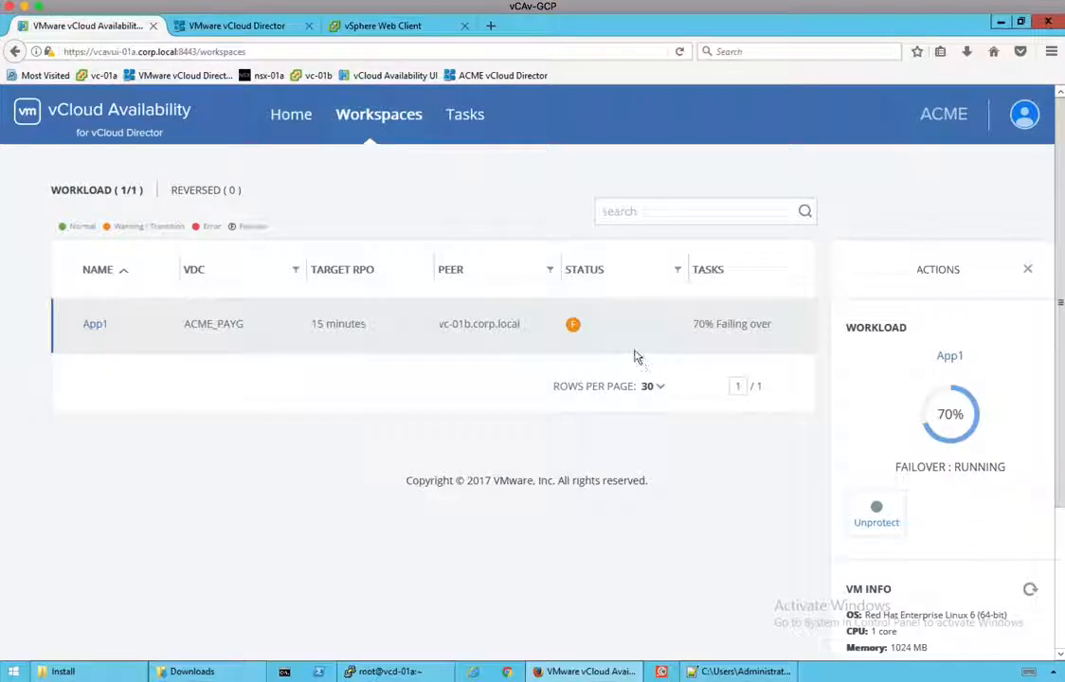
{"action": "left_click", "coordinate": [232, 25]}
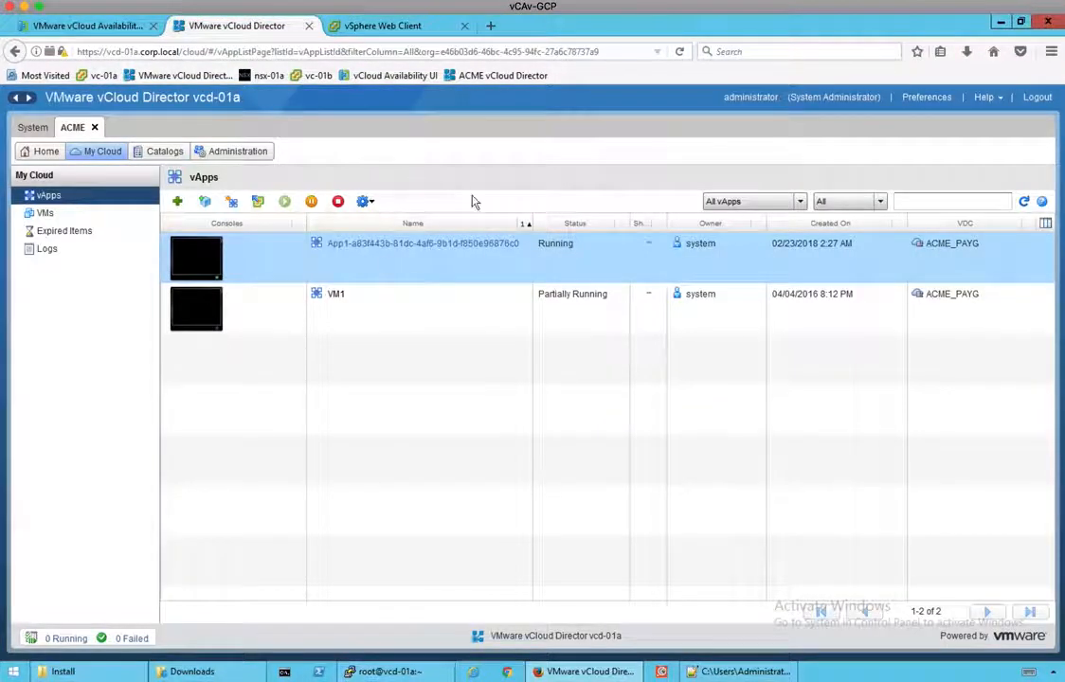
Step: Refresh vCloud Director's vApps list to watch App1's vApp come up in ACME_PAYG
{"action": "left_click", "coordinate": [1024, 201]}
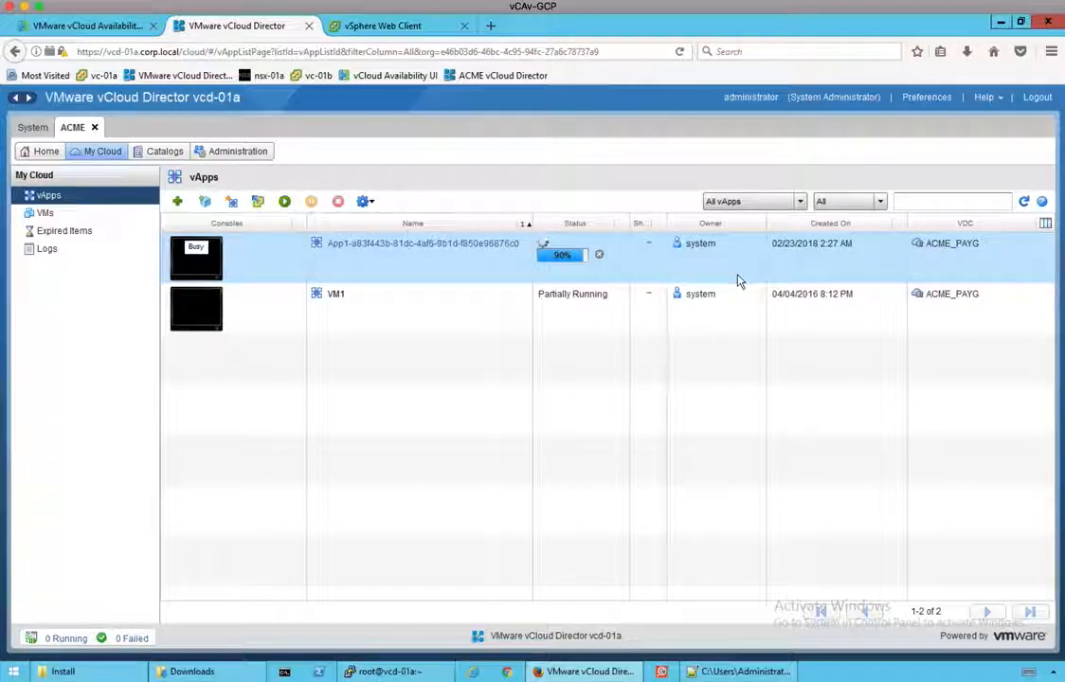
{"action": "left_click", "coordinate": [132, 32]}
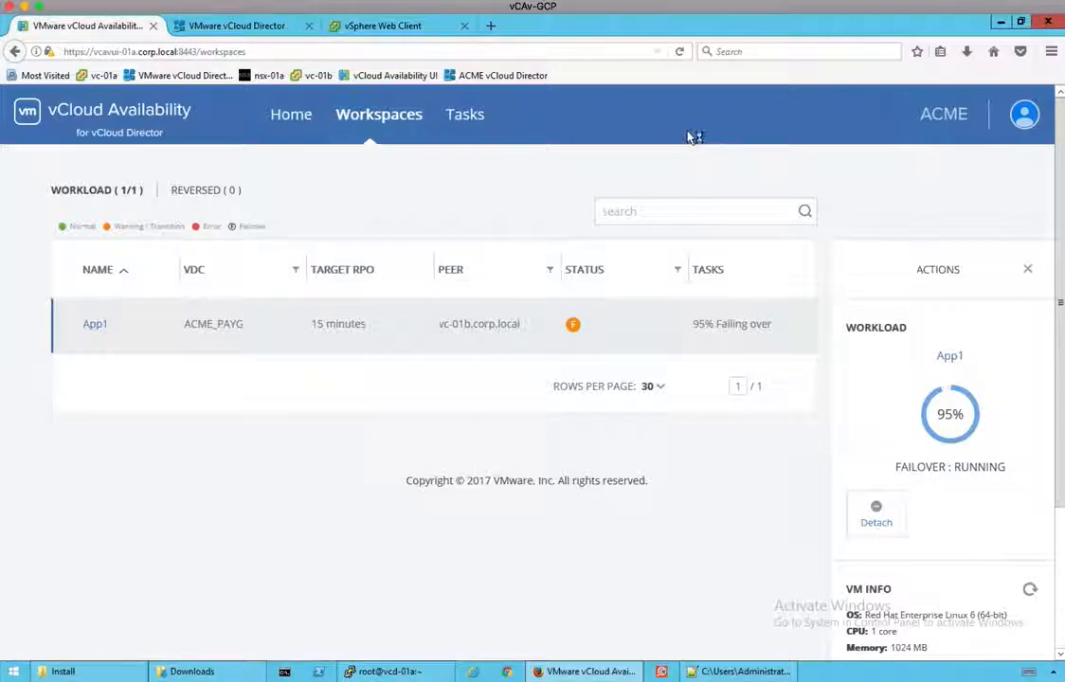
Step: Confirm App1's failover finished and its vApp shows Running in vCloud Director
{"action": "left_click", "coordinate": [571, 326]}
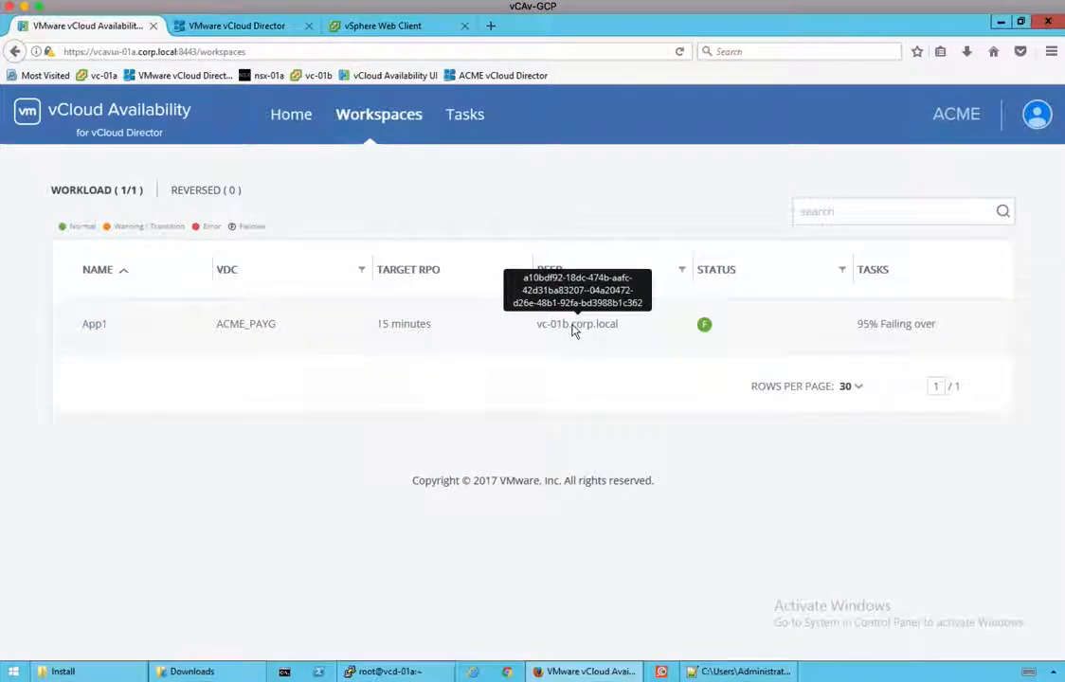
{"action": "left_click", "coordinate": [575, 331]}
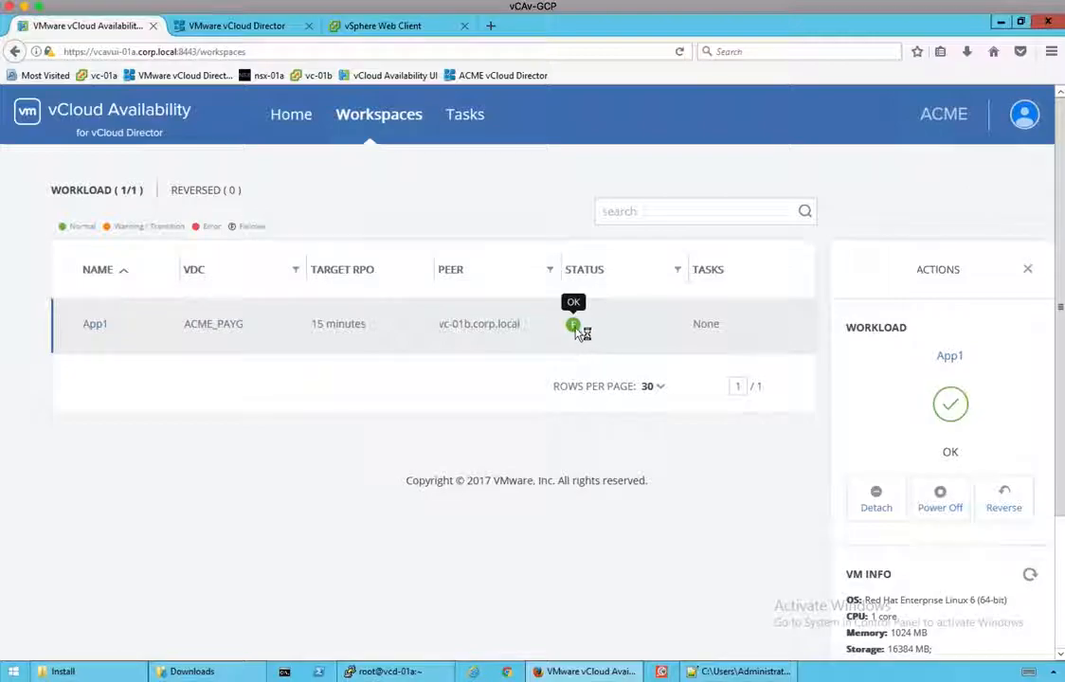
{"action": "left_click", "coordinate": [277, 27]}
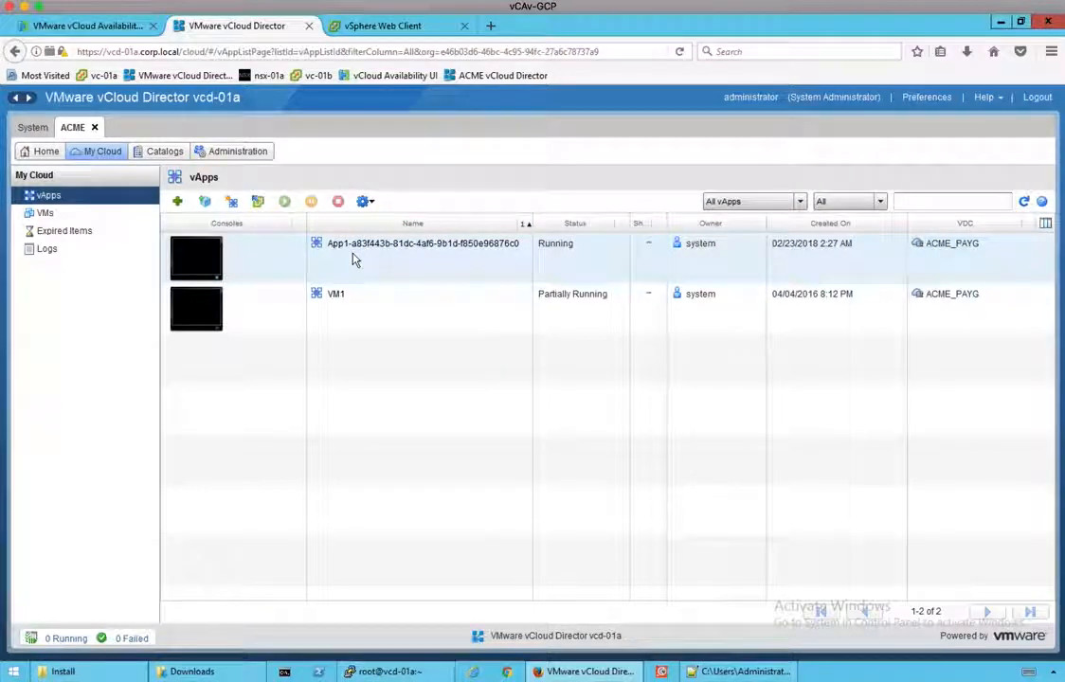
{"action": "left_click", "coordinate": [104, 27]}
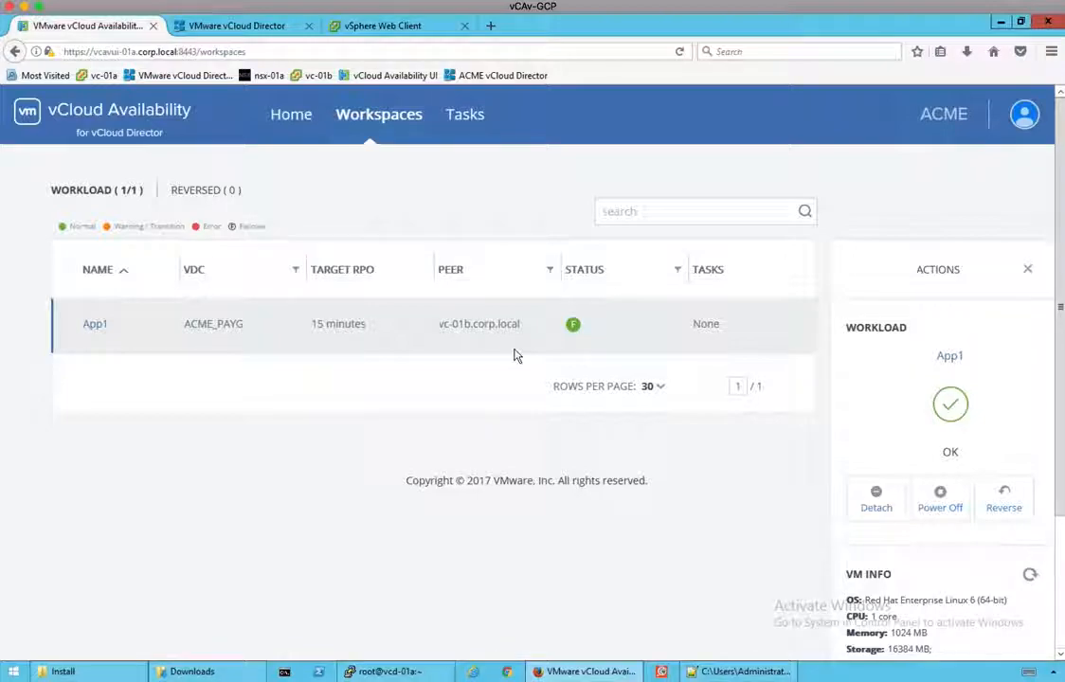